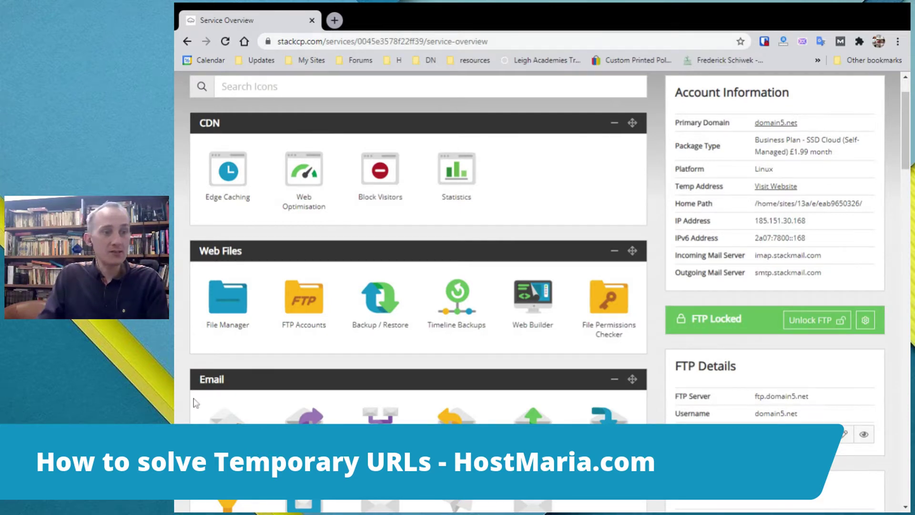
scroll(192, 401, down, 12)
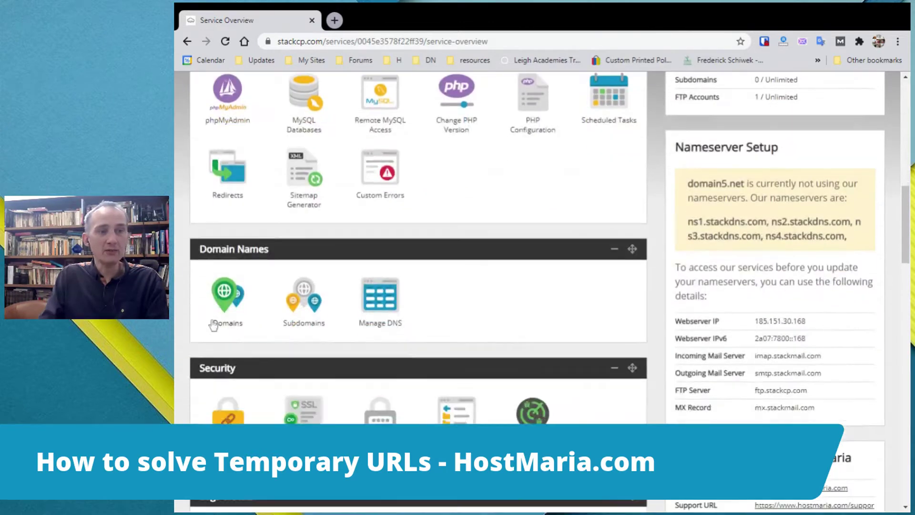
click(233, 294)
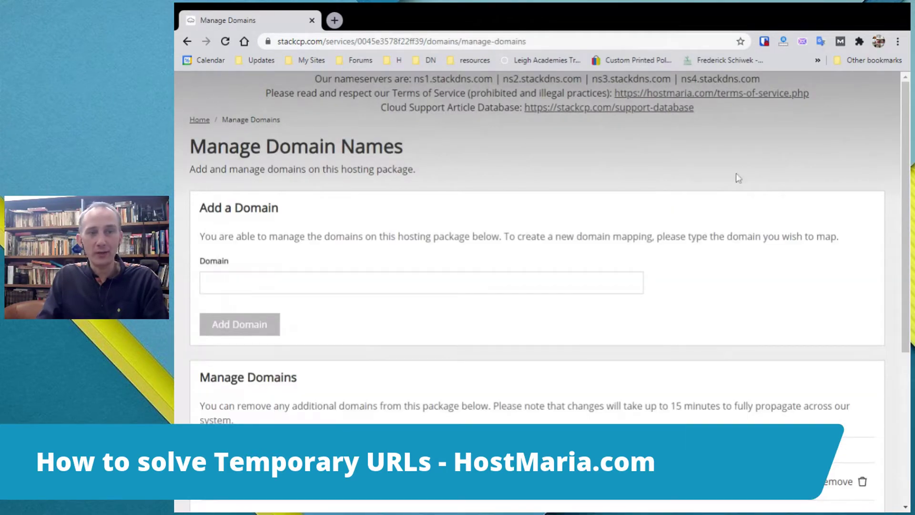
scroll(801, 210, down, 6)
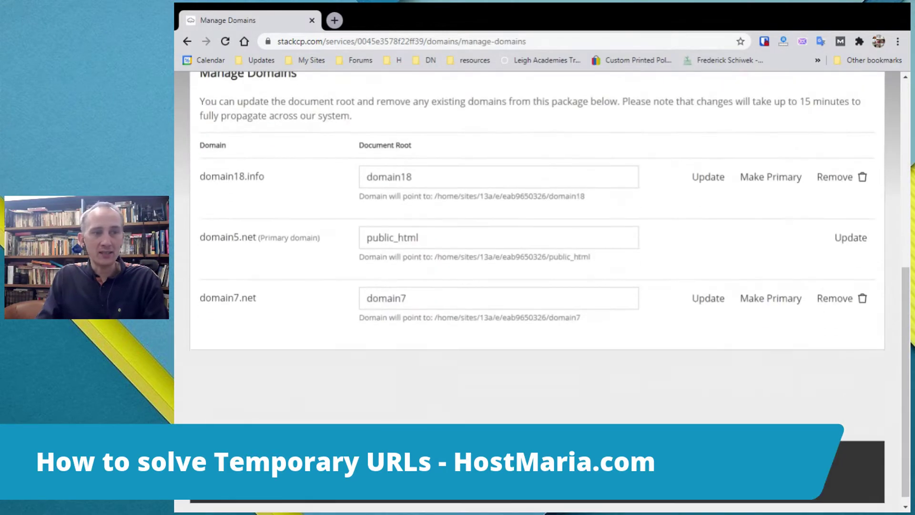
drag(265, 300, 199, 300)
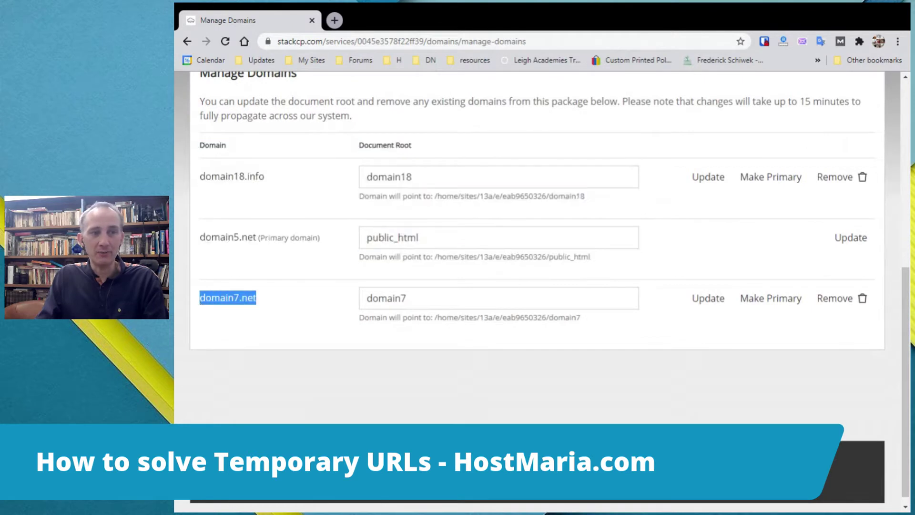
click(274, 305)
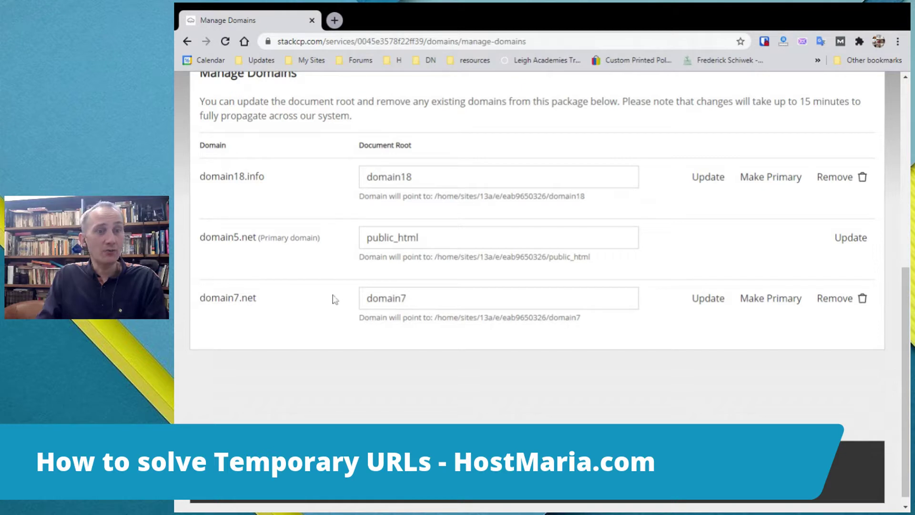
double_click(596, 320)
click(598, 325)
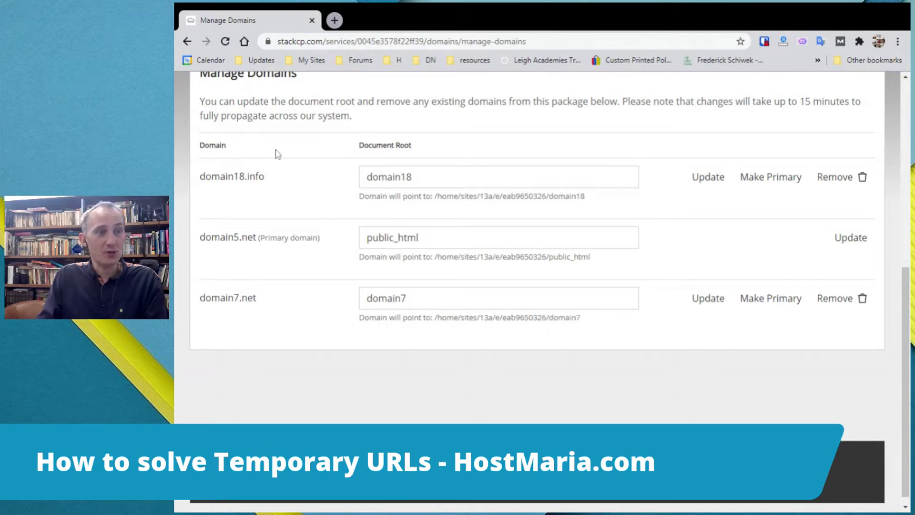
drag(257, 237, 205, 237)
click(277, 237)
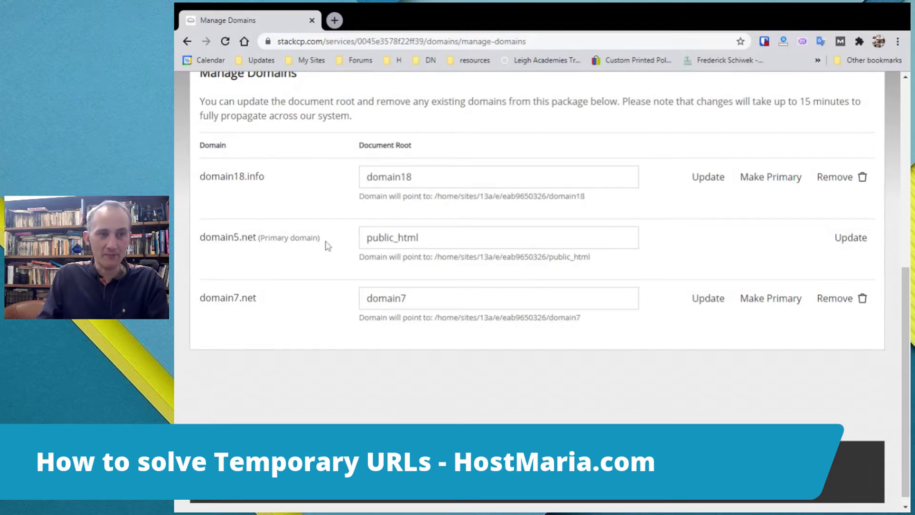
scroll(327, 246, up, 7)
From the service overview, launch the WordPress installer under One-Click Installs.
click(199, 122)
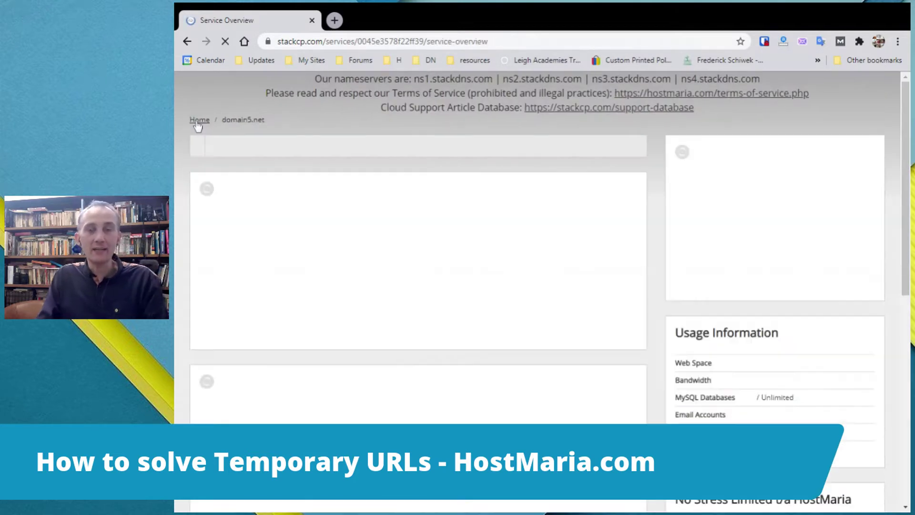
scroll(638, 246, down, 2)
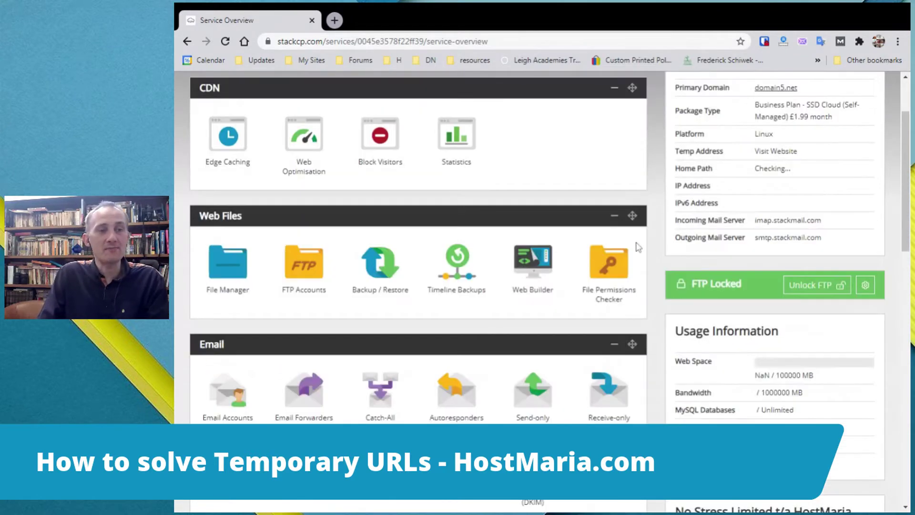
scroll(638, 246, down, 10)
scroll(629, 253, up, 1)
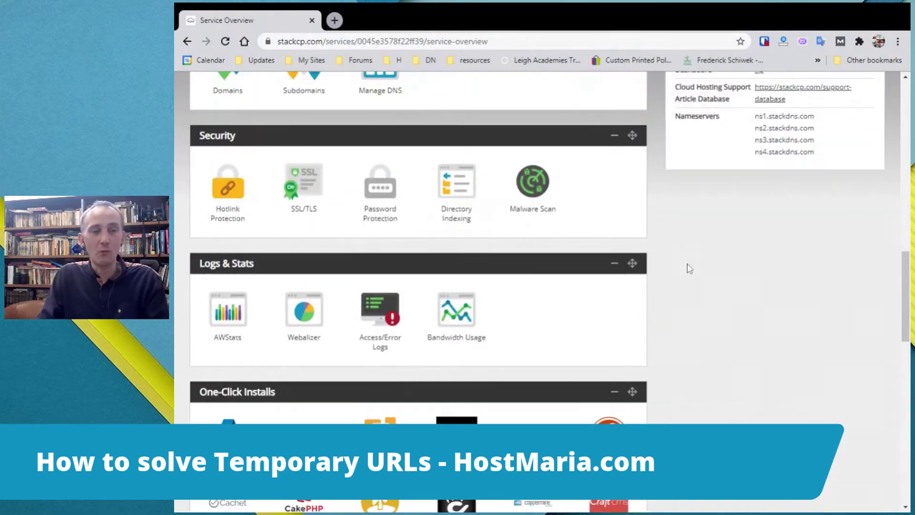
scroll(687, 269, down, 15)
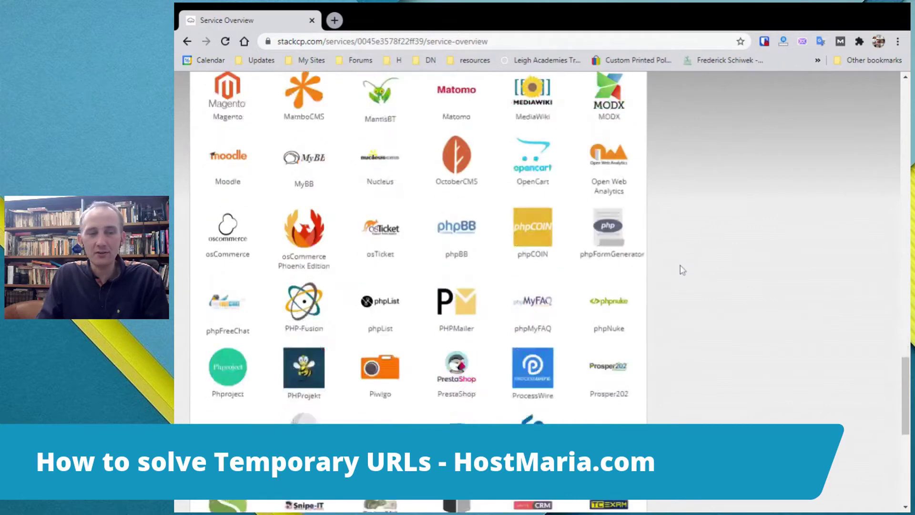
scroll(681, 267, down, 6)
click(605, 253)
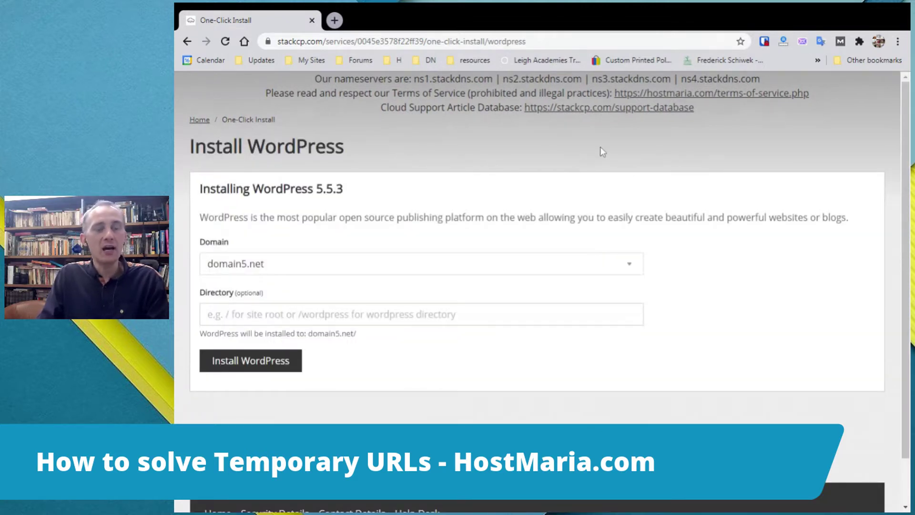
Install WordPress 5.5.3 on domain5.net with the Directory field left empty.
click(540, 269)
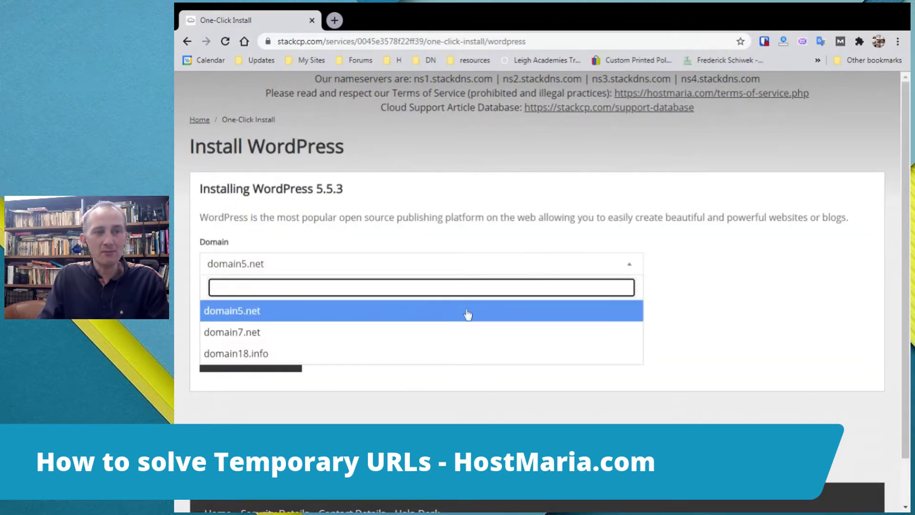
click(231, 312)
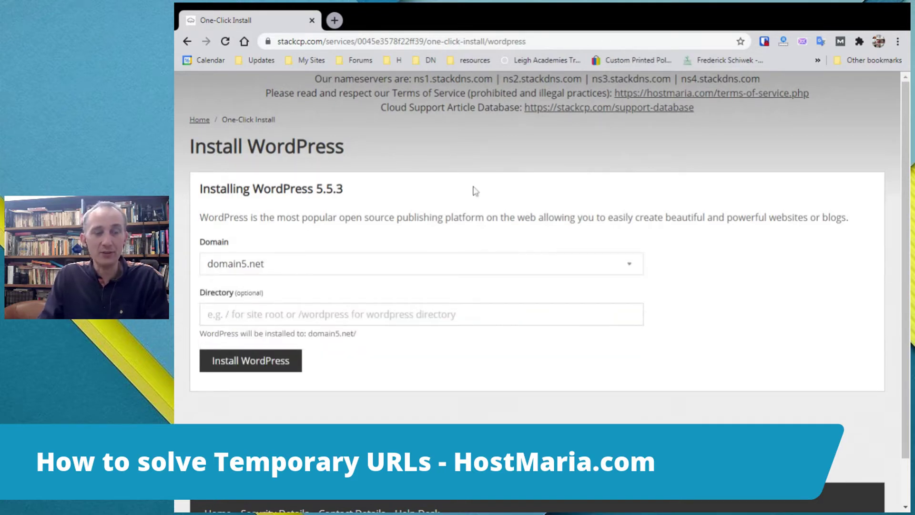
drag(197, 293, 262, 294)
click(274, 295)
click(267, 372)
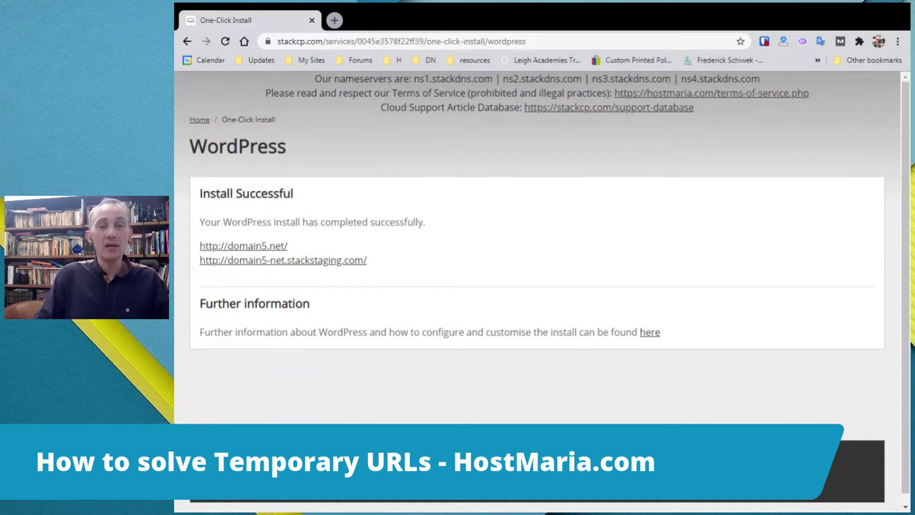
Zoom in on the install confirmation and review the success message and new site addresses.
triple_click(480, 258)
click(404, 280)
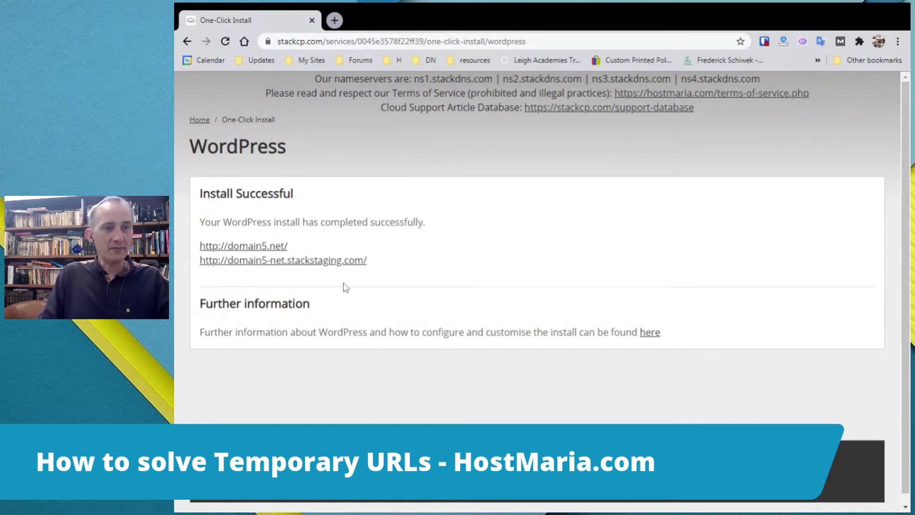
key(ctrl+plus)
key(ctrl+plus)
key(ctrl+plus)
scroll(646, 262, down, 3)
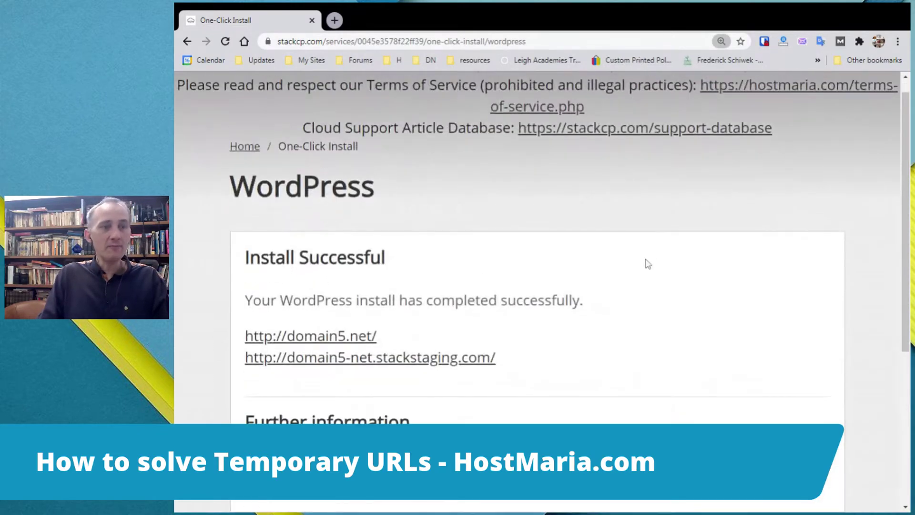
drag(316, 200, 448, 200)
click(449, 178)
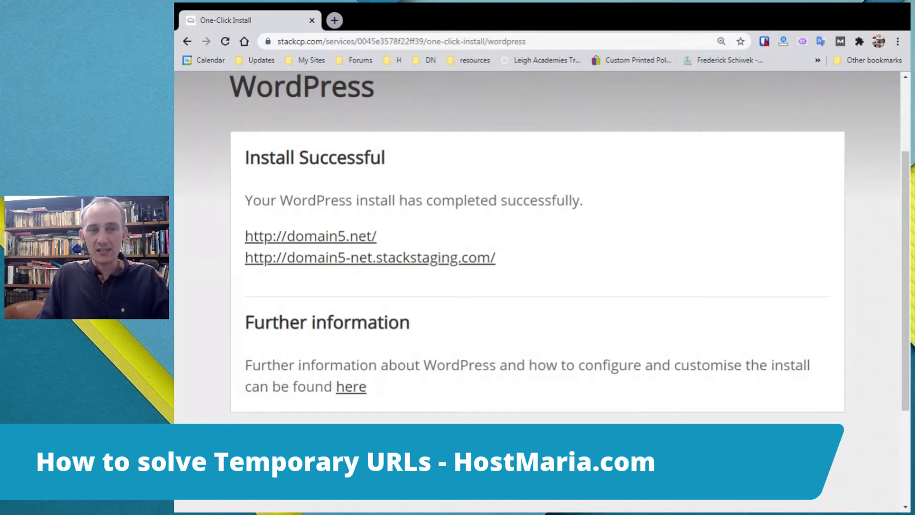
drag(381, 237, 240, 241)
click(439, 231)
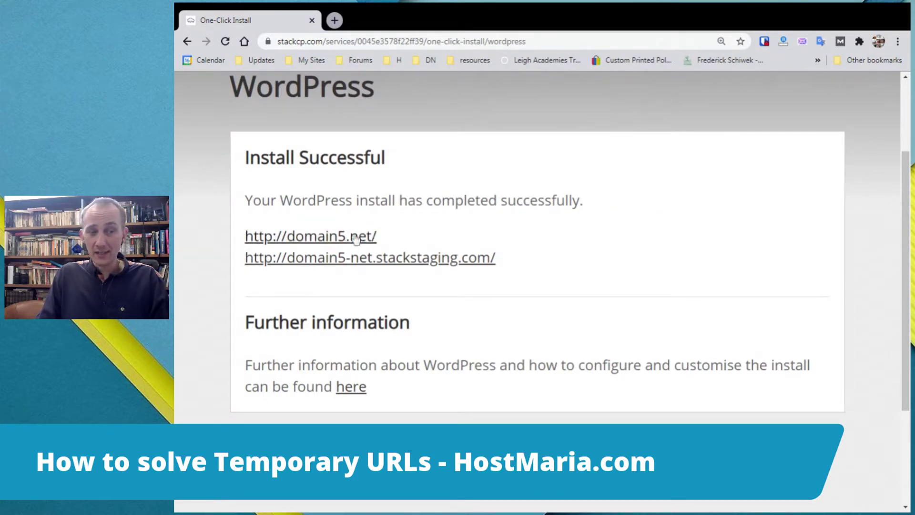
click(354, 241)
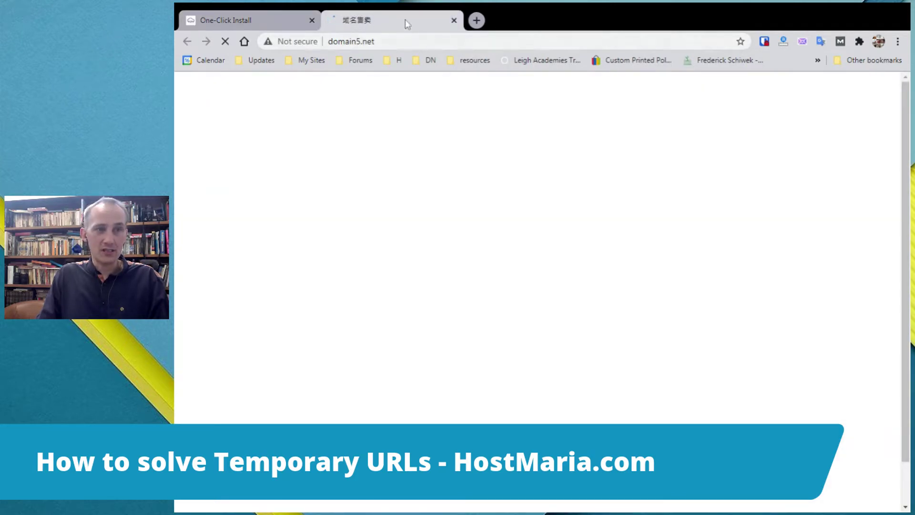
click(454, 20)
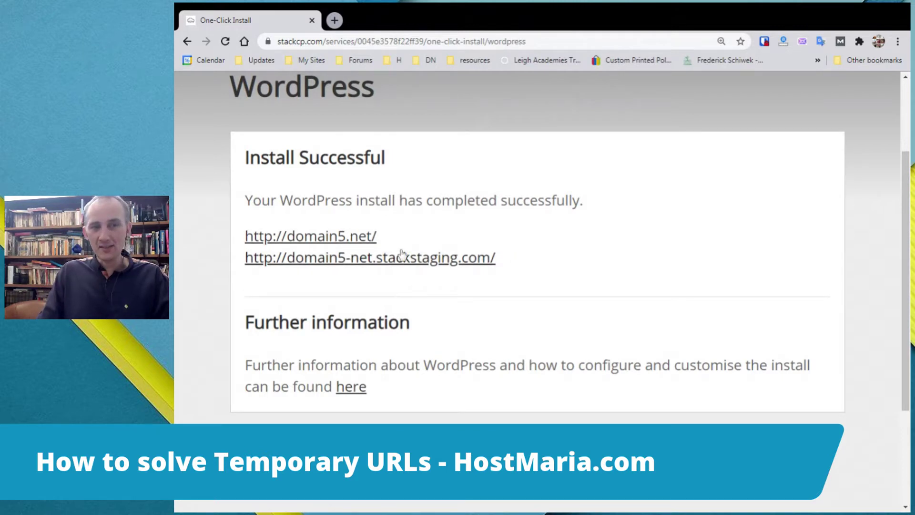
middle_click(392, 265)
click(391, 14)
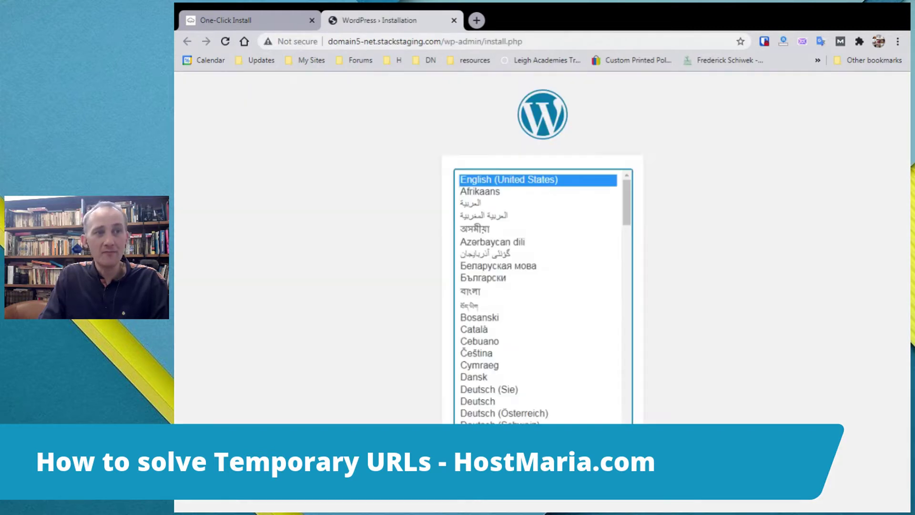
Reload the setup screen and continue with English (United States).
drag(389, 41, 481, 43)
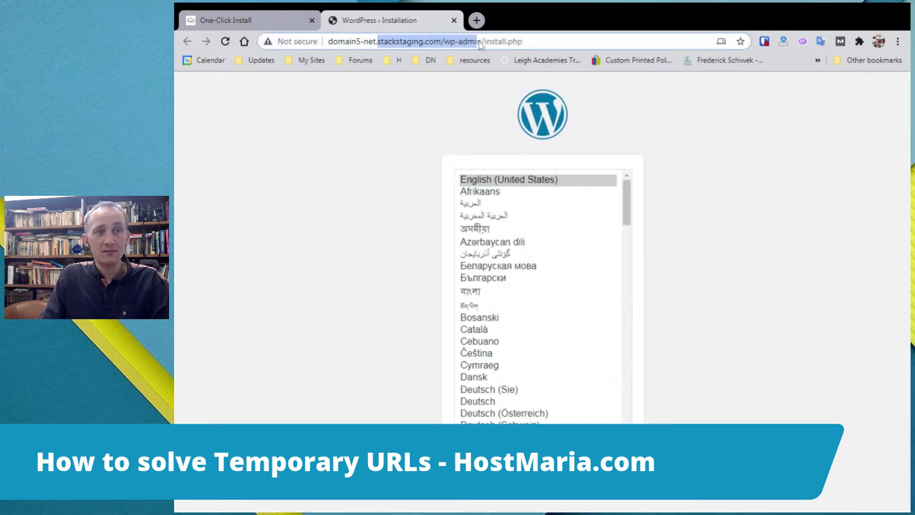
click(415, 48)
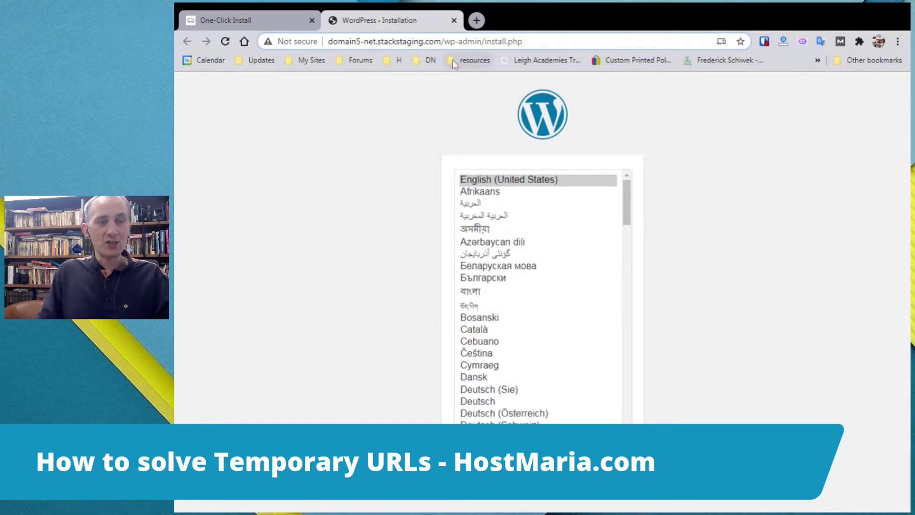
key(F5)
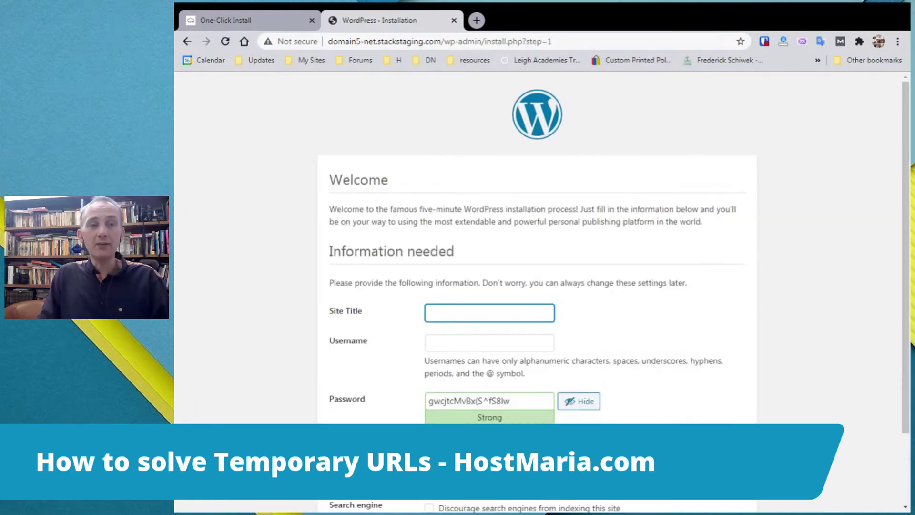
Enter site title test5 and username test5, keep the generated password, and submit.
click(862, 190)
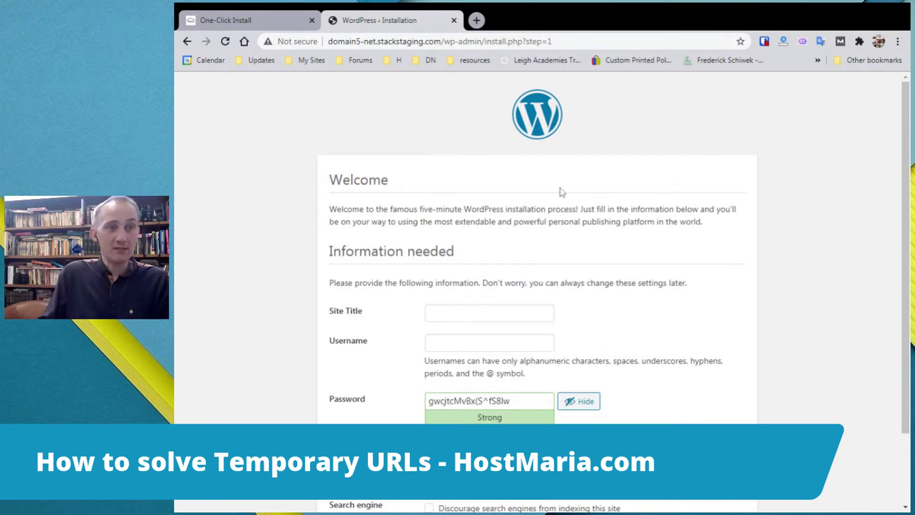
click(481, 314)
text(test5)
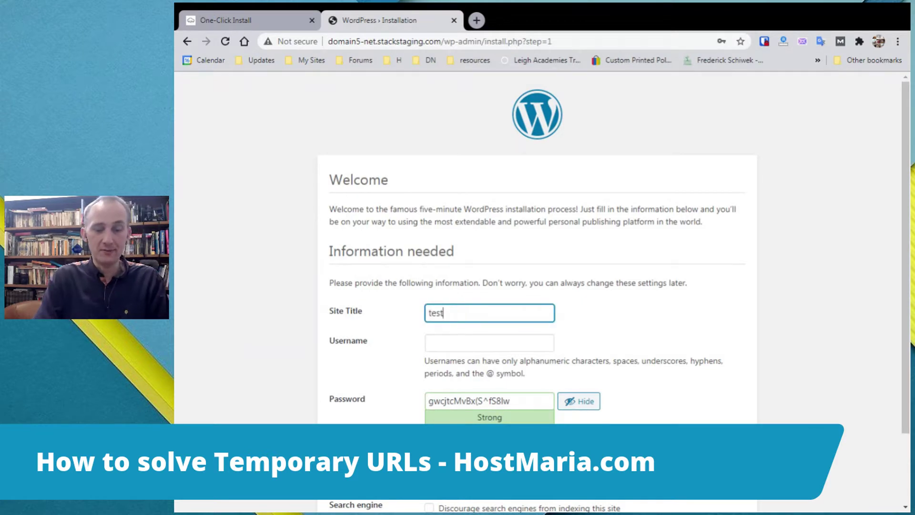
click(489, 342)
text(test5)
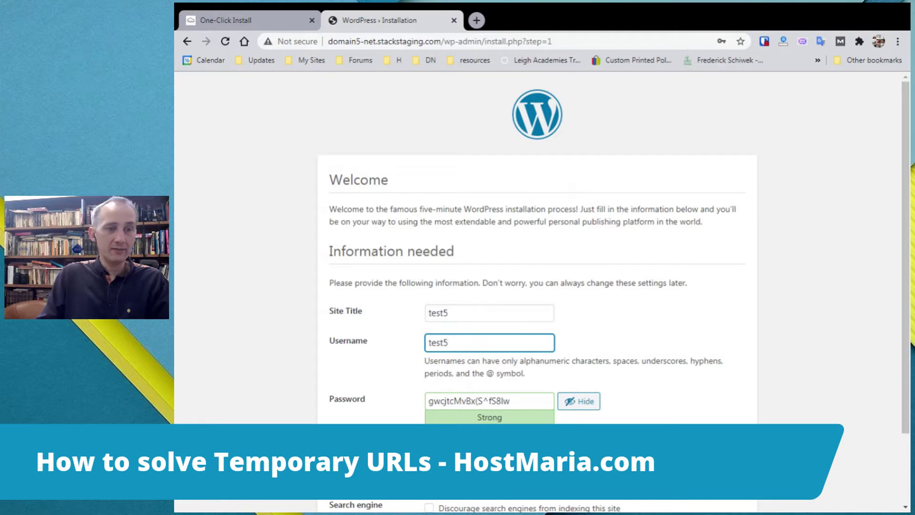
key(Tab)
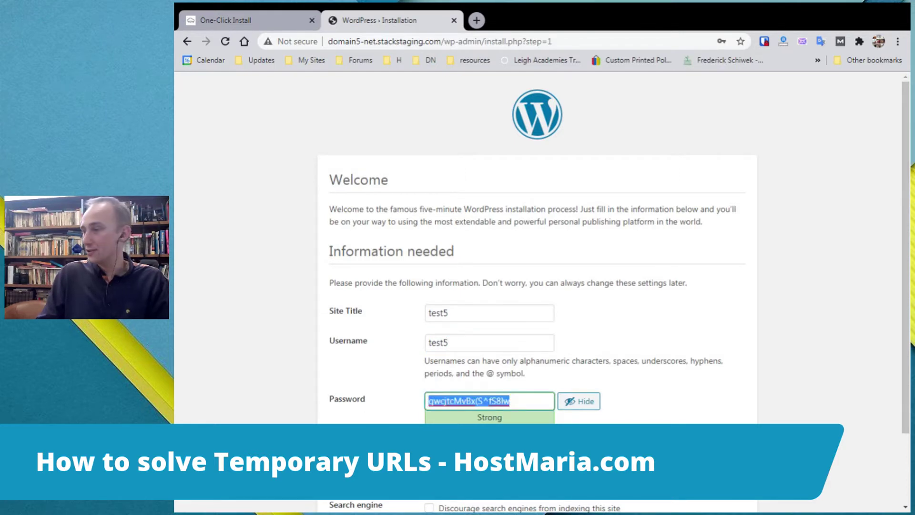
key(alt+Tab)
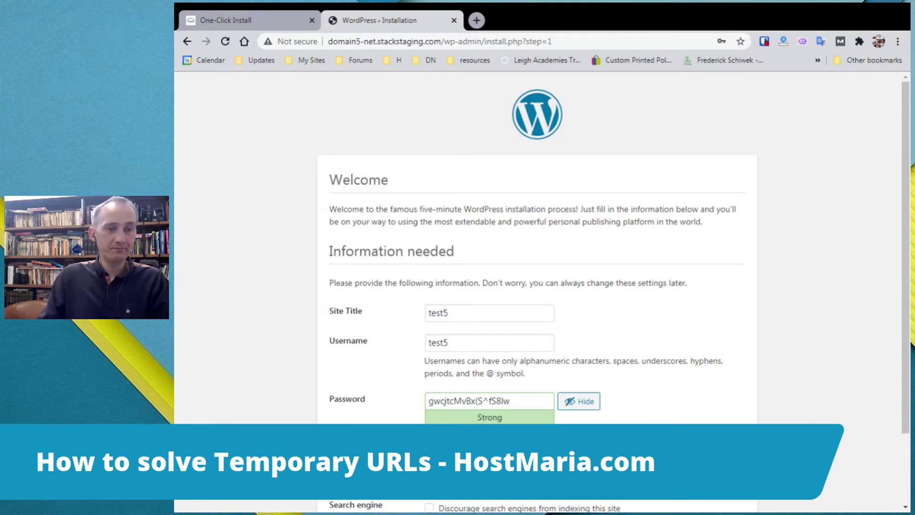
scroll(796, 412, down, 2)
key(Return)
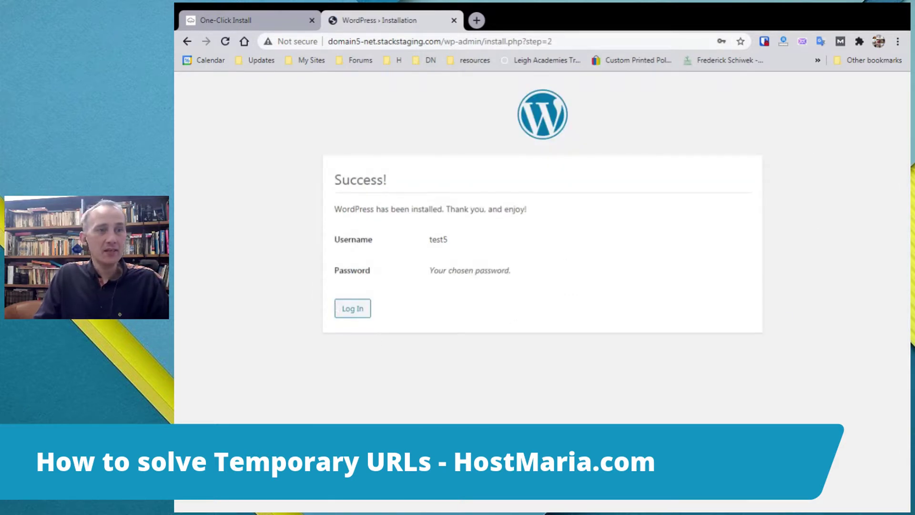
Remove wp-admin/install.php?step=2 from the address to load the site's Hello world! home page.
drag(444, 42, 761, 6)
key(BackSpace)
key(Return)
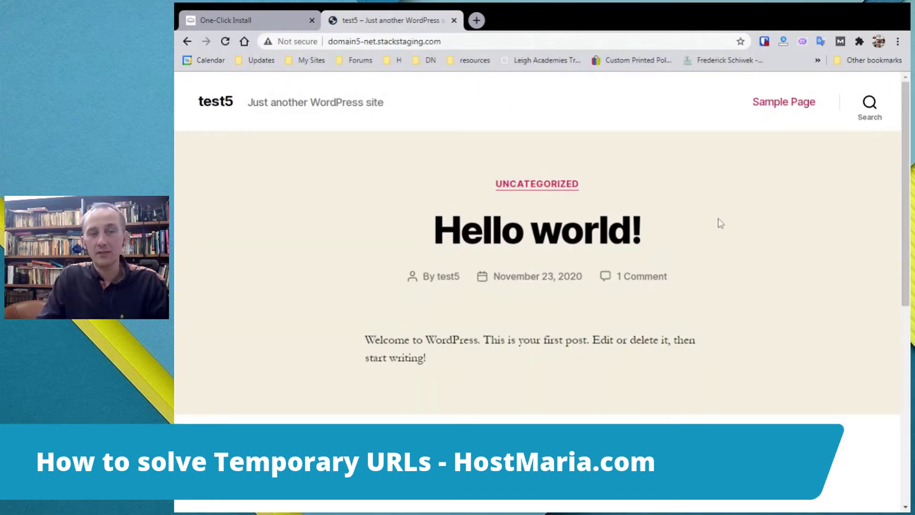
scroll(733, 250, down, 4)
scroll(733, 249, up, 4)
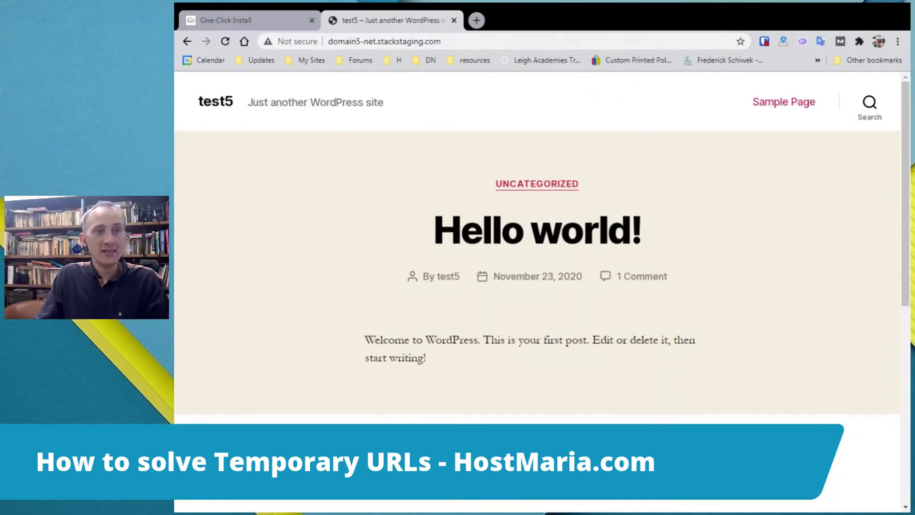
drag(442, 42, 328, 41)
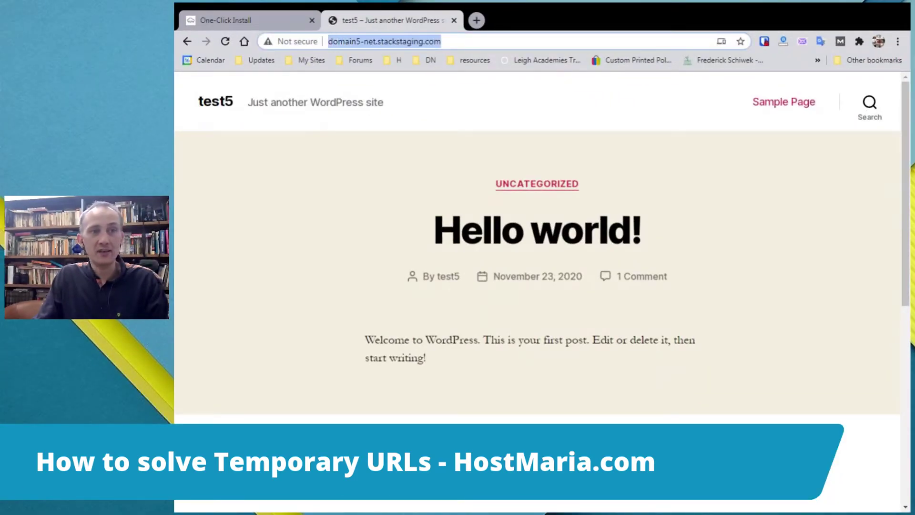
click(250, 281)
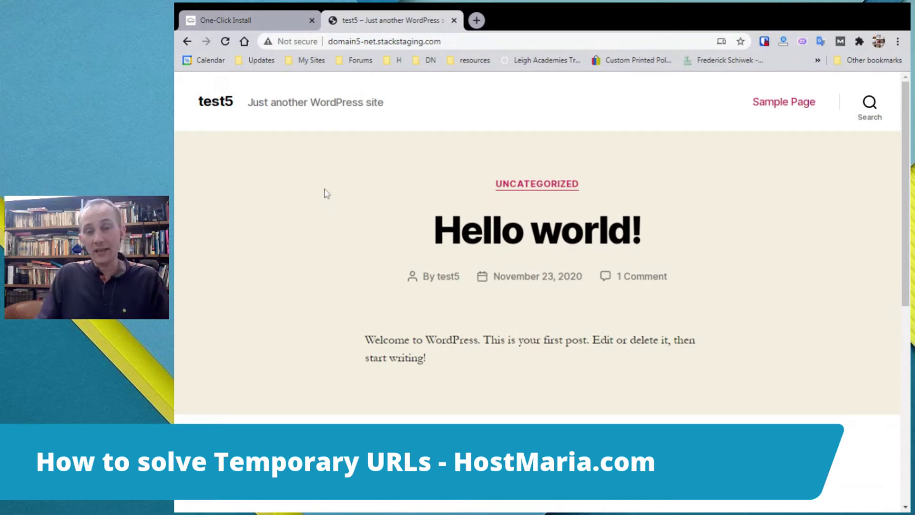
Zoom out the One-Click Install results page, return to the site, and open a blank tab.
click(229, 20)
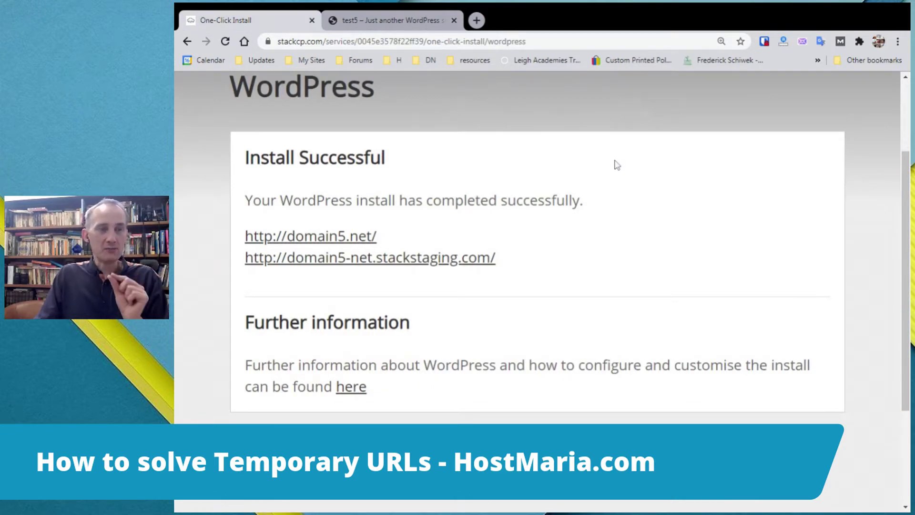
key(ctrl+minus)
key(ctrl+minus)
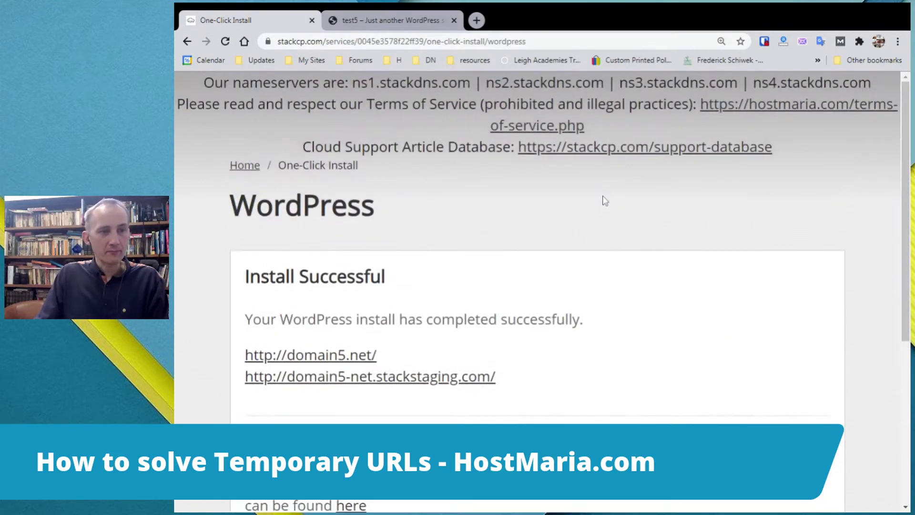
click(400, 18)
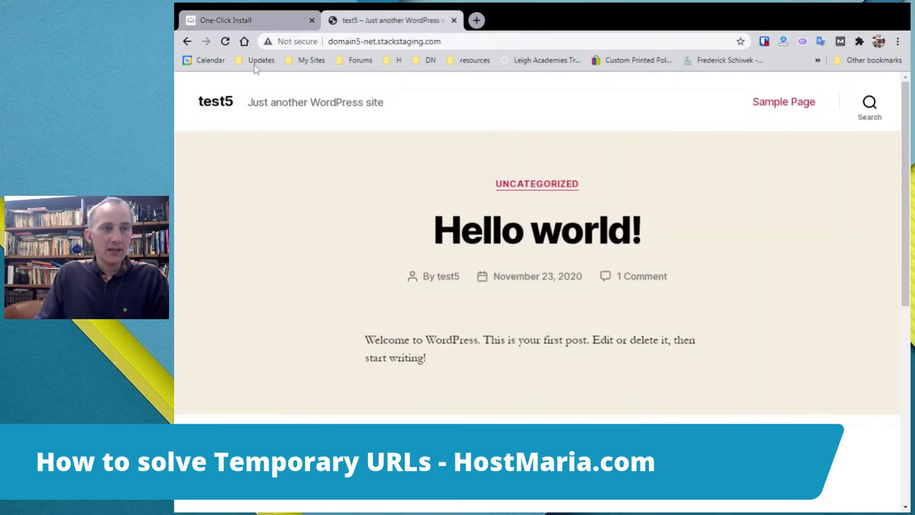
click(477, 20)
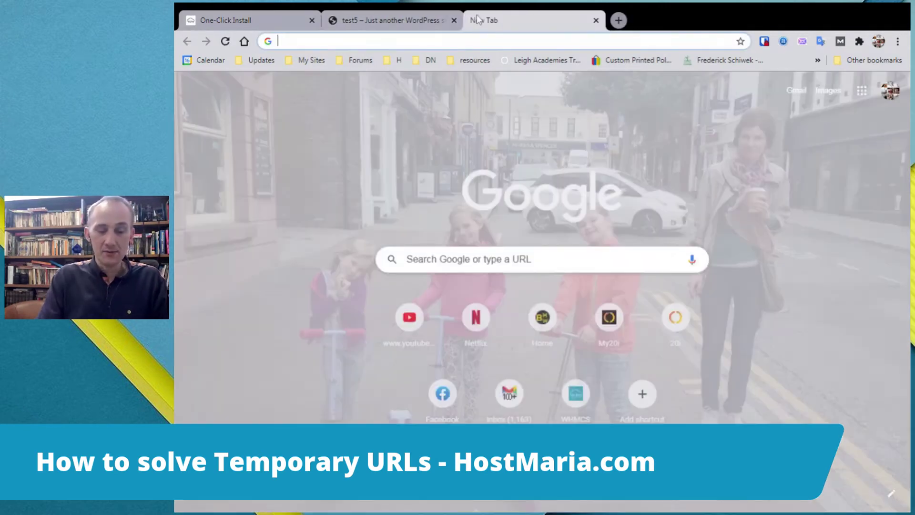
Search for 'check domain name propagation' and open the DNS Checker tool.
text(cha)
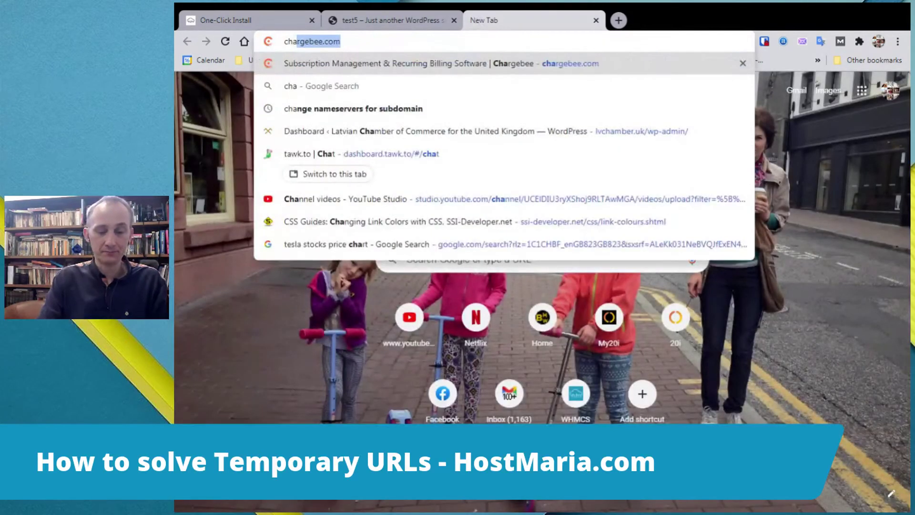
text(ck)
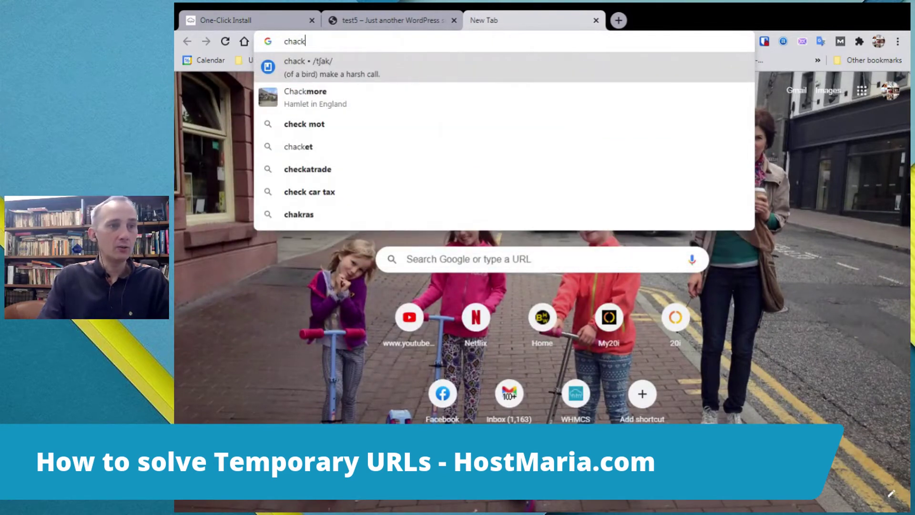
key(BackSpace)
key(BackSpace)
key(BackSpace)
text(eck)
key(Down)
key(Return)
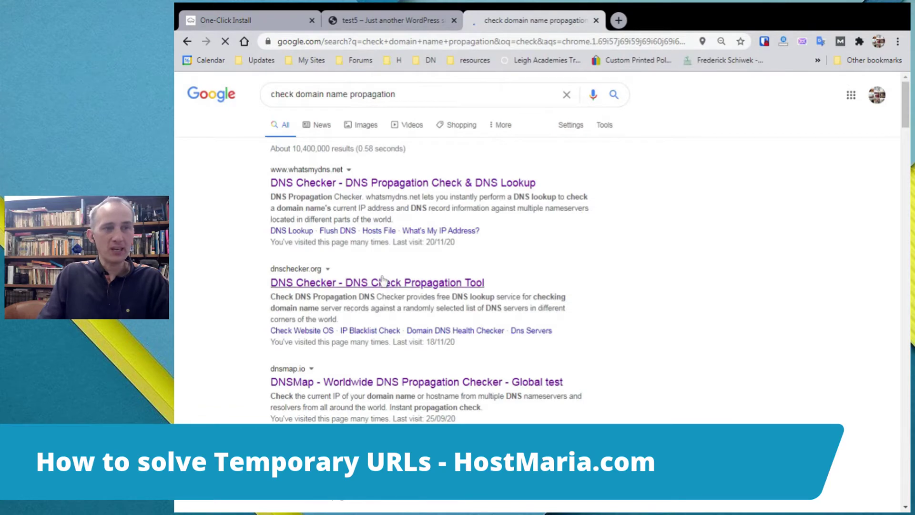
click(318, 310)
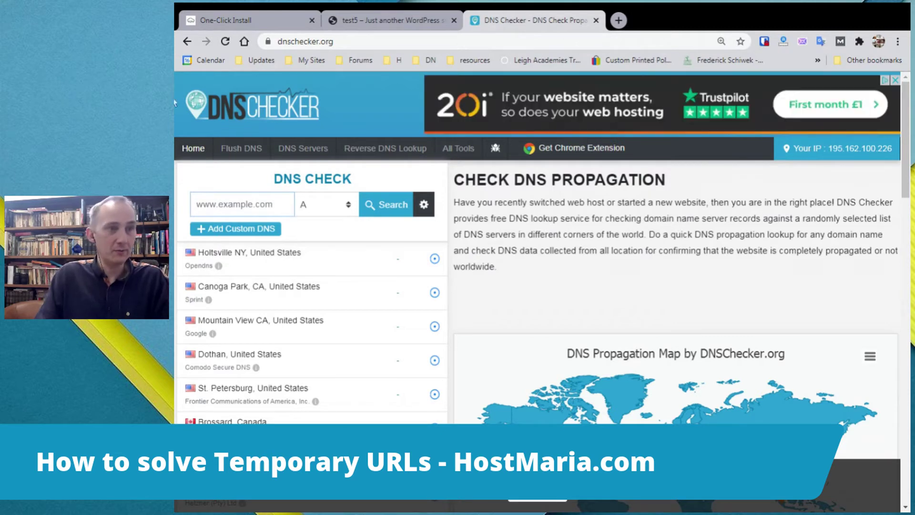
click(246, 19)
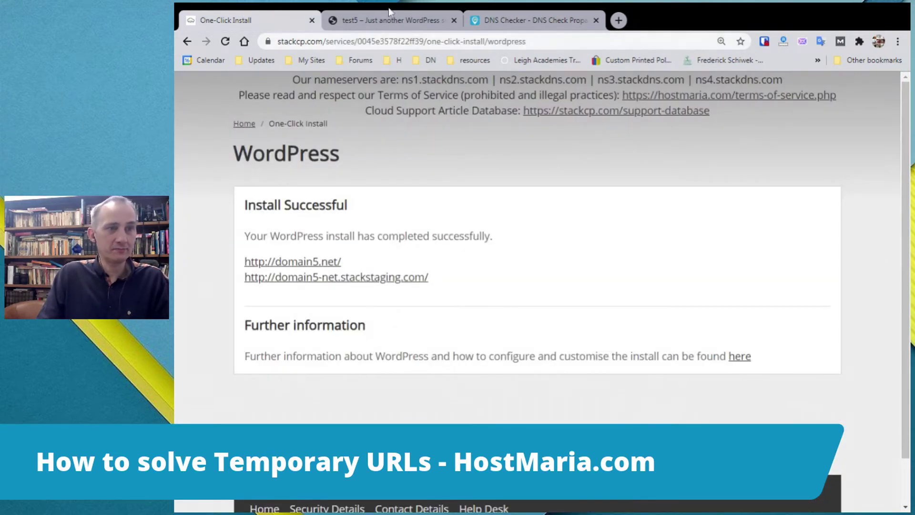
click(542, 18)
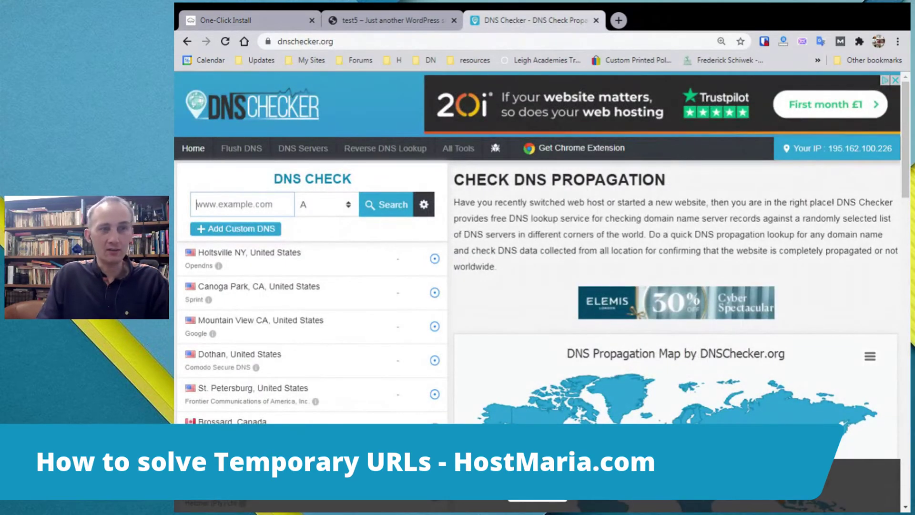
Run an NS record lookup for hostmaria.com.
text(hostmaria.com)
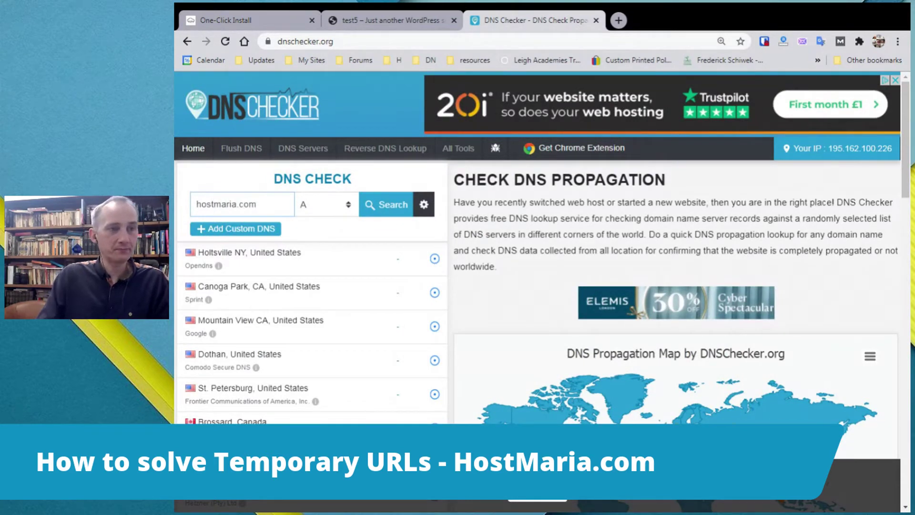
click(327, 271)
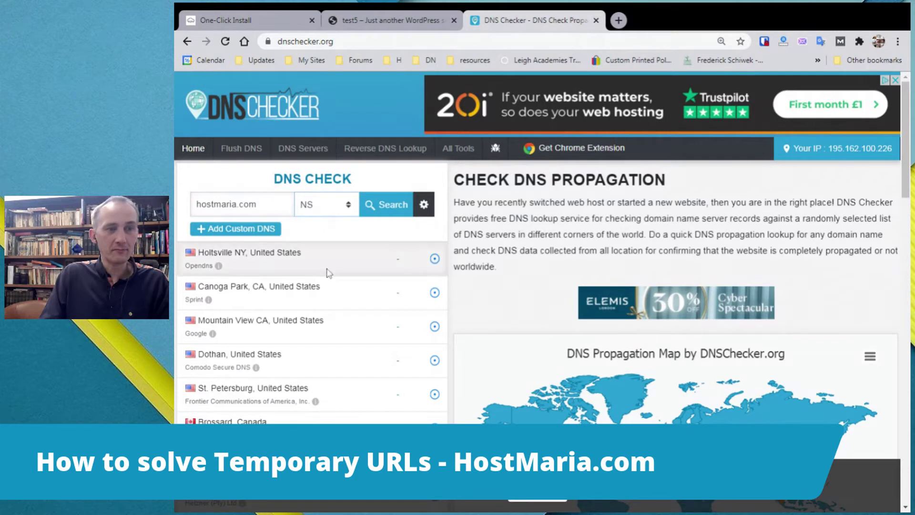
click(387, 209)
click(389, 208)
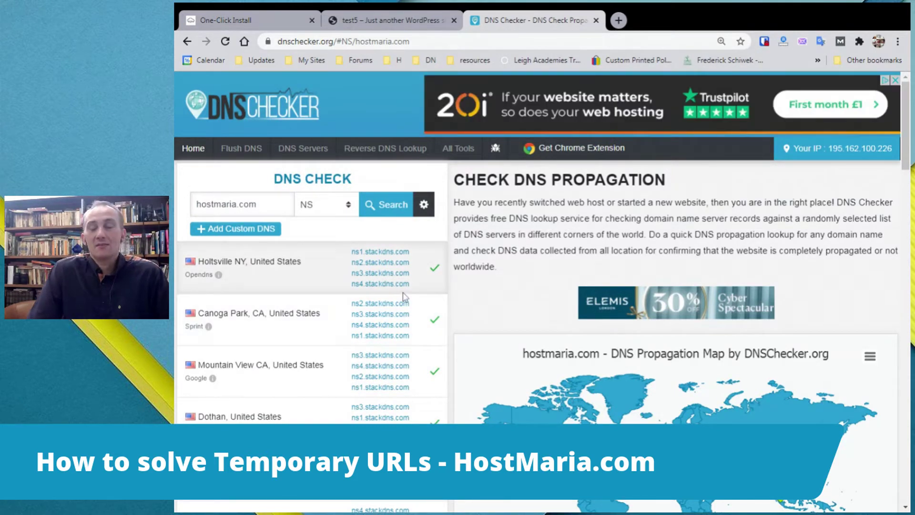
Review the worldwide results and map showing stackdns.com nameservers at every location.
scroll(310, 238, down, 5)
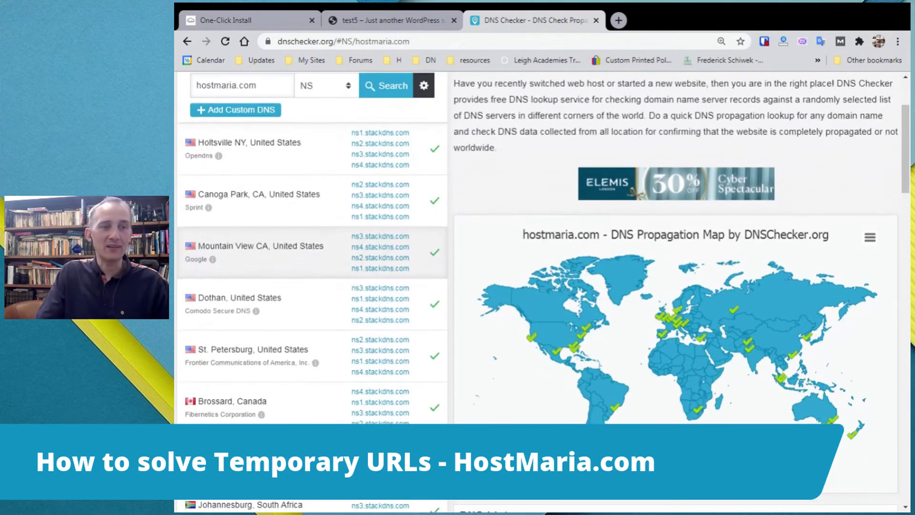
scroll(376, 229, down, 4)
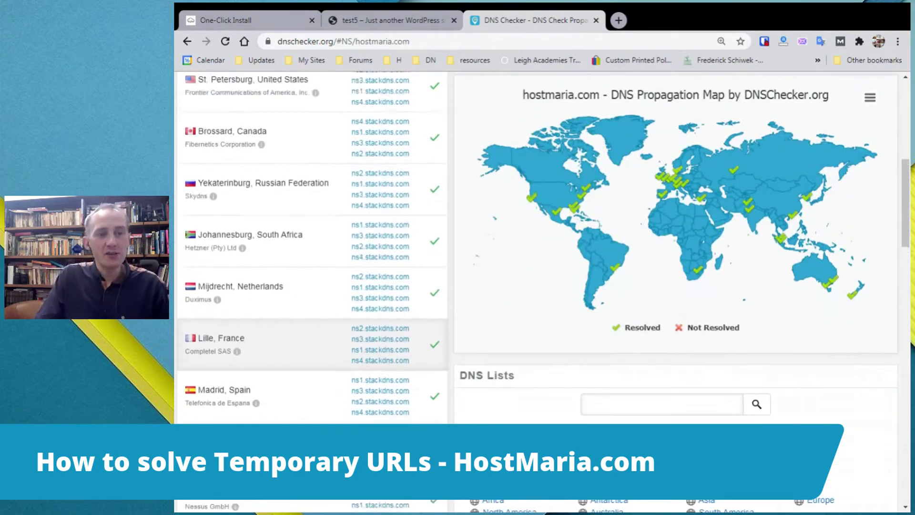
scroll(376, 229, up, 9)
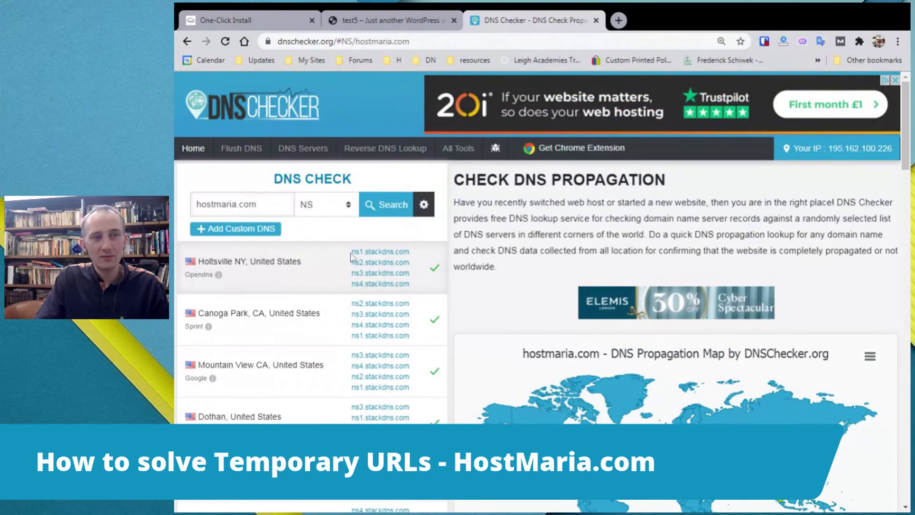
scroll(367, 263, down, 10)
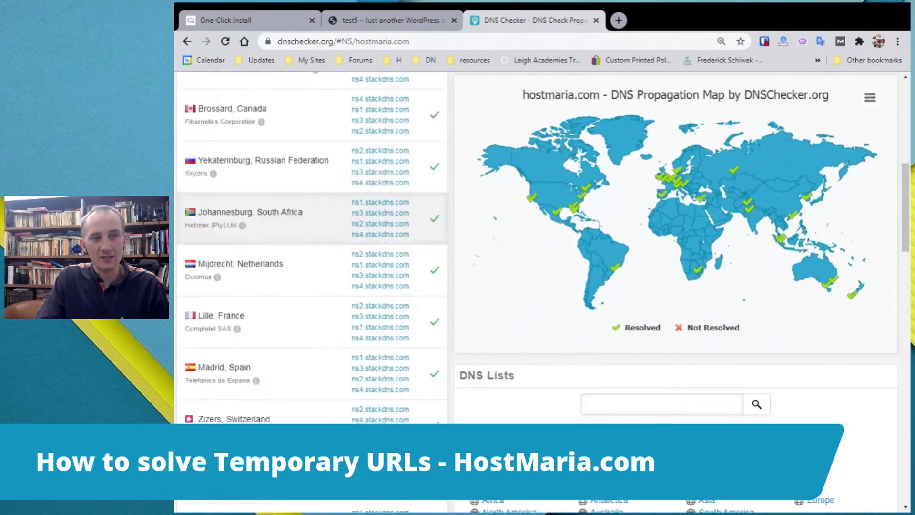
scroll(371, 222, down, 4)
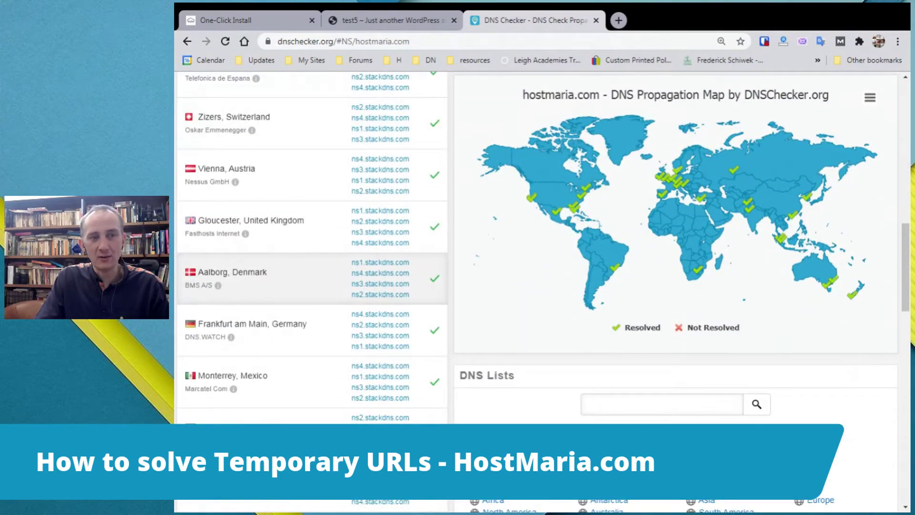
scroll(310, 279, down, 10)
scroll(310, 286, down, 5)
scroll(310, 286, up, 15)
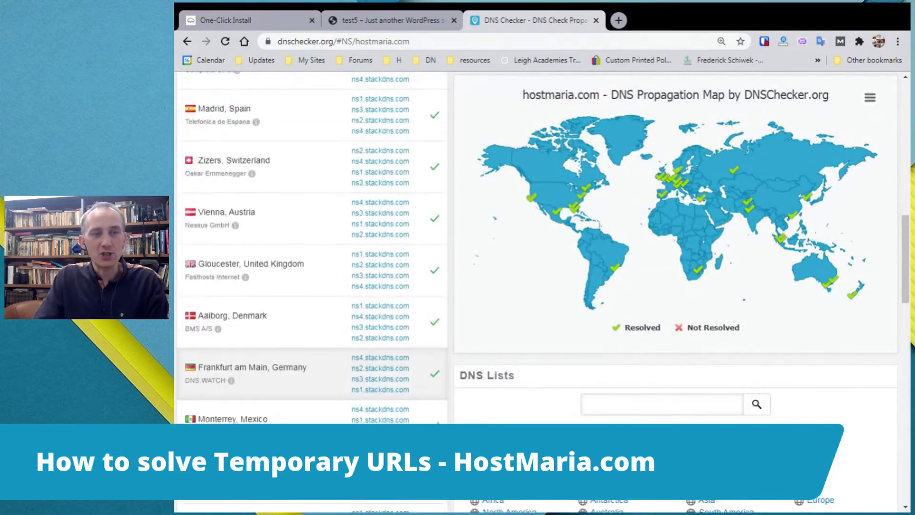
scroll(432, 334, up, 15)
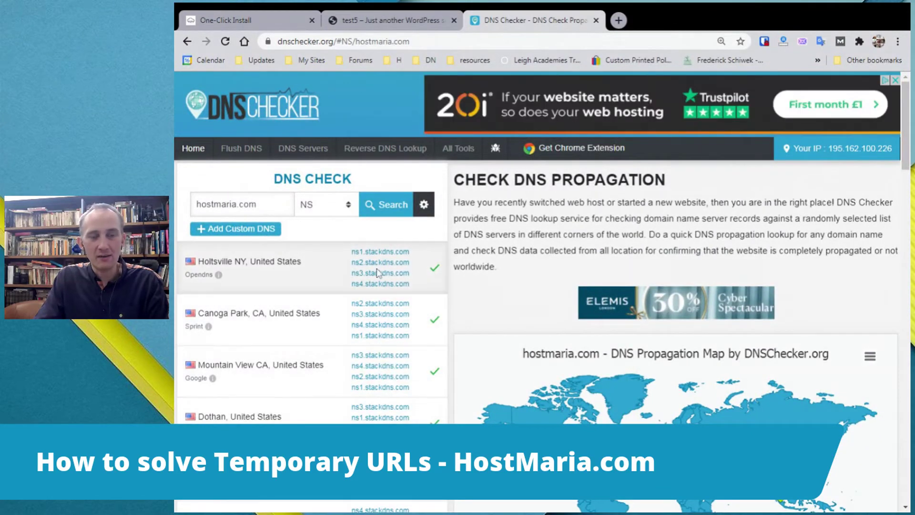
scroll(379, 272, down, 1)
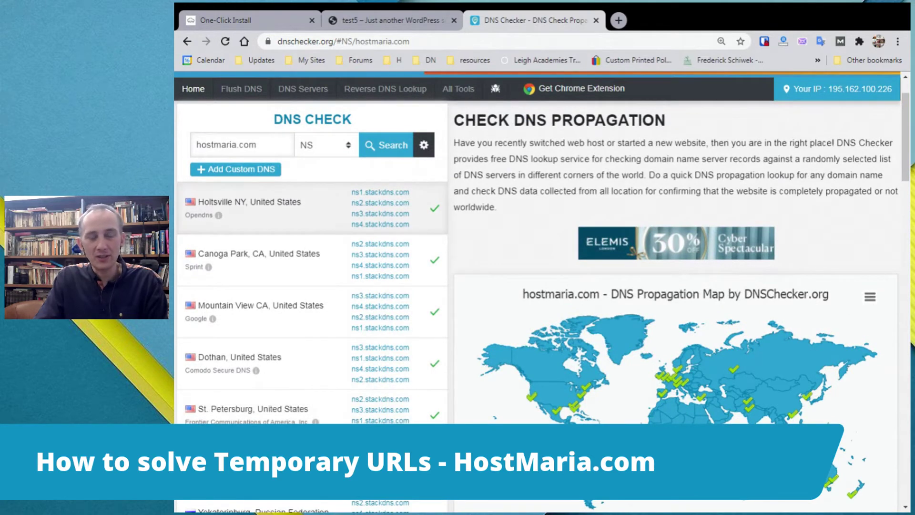
scroll(310, 334, down, 2)
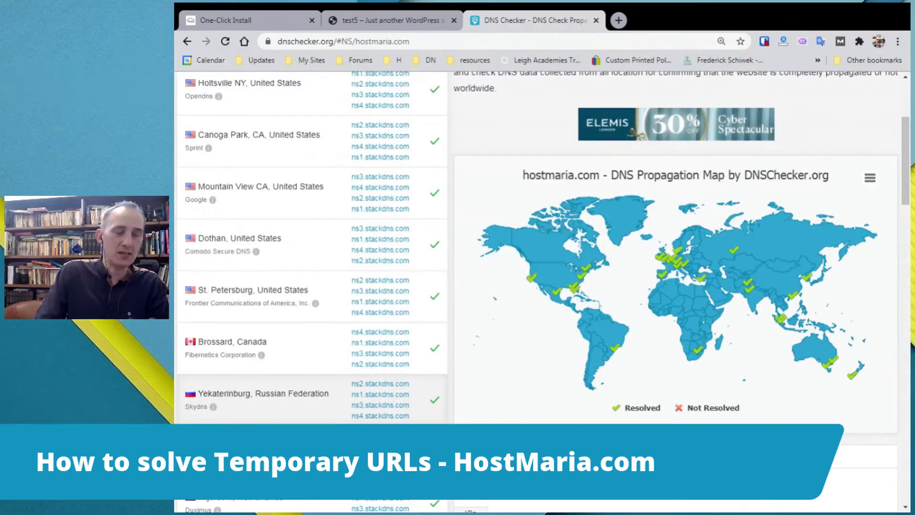
scroll(310, 286, up, 2)
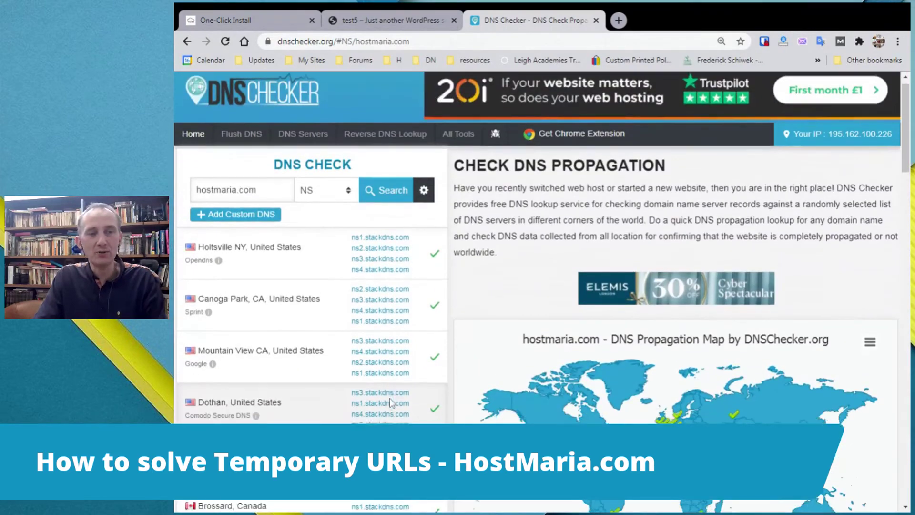
scroll(310, 205, down, 12)
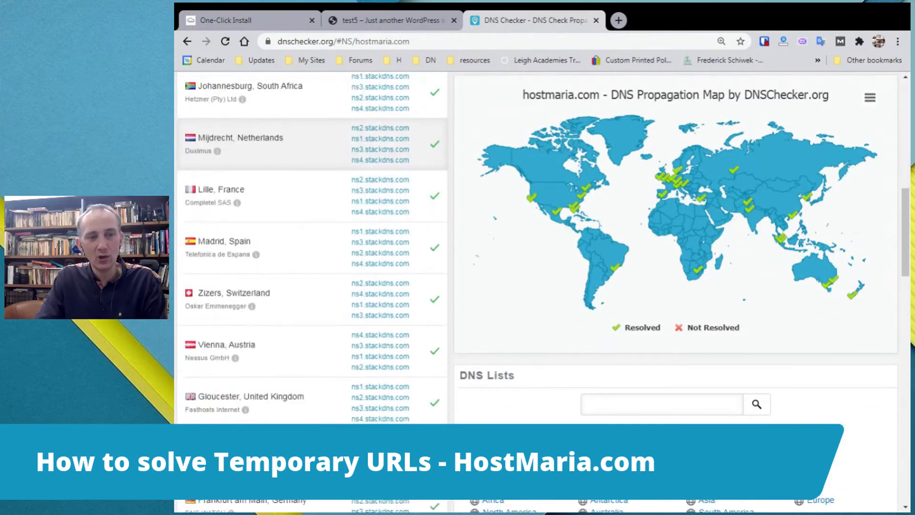
scroll(310, 239, down, 13)
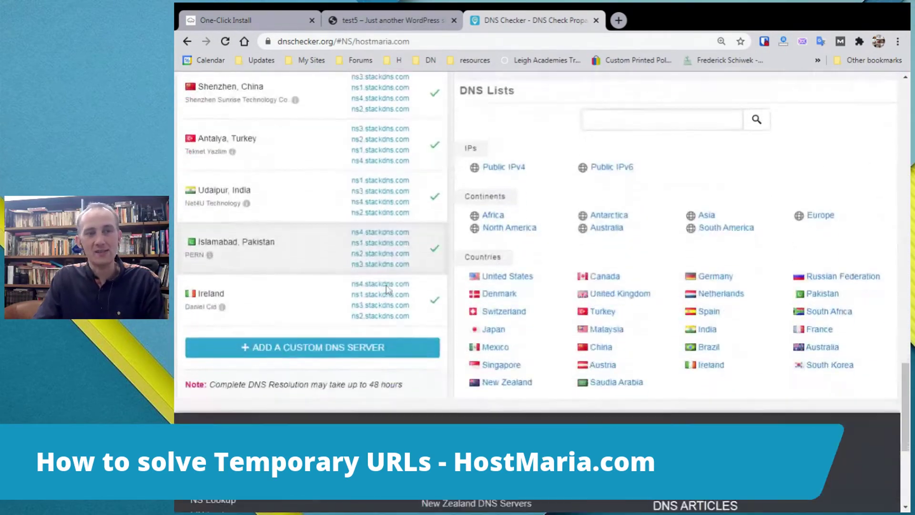
click(423, 28)
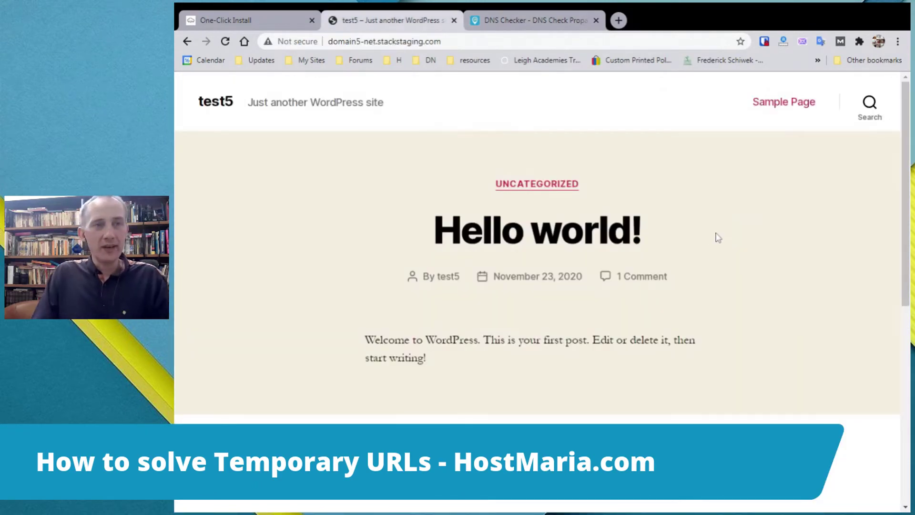
Reload the test5 WordPress site and check its temporary stackstaging address.
click(534, 20)
scroll(438, 230, up, 15)
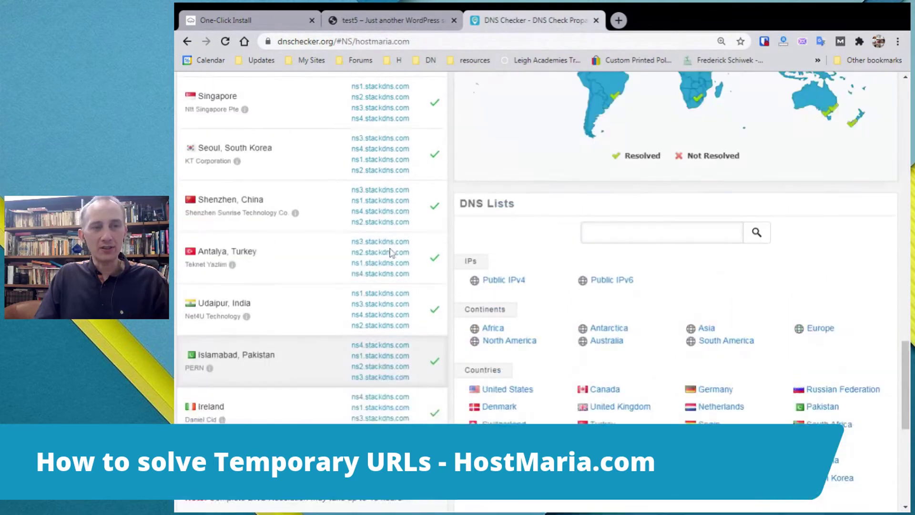
scroll(438, 230, up, 5)
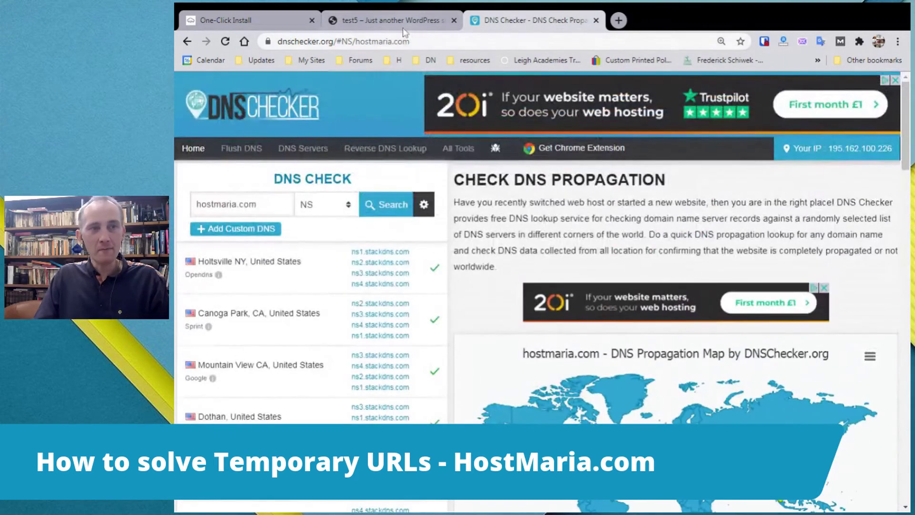
click(418, 21)
click(224, 42)
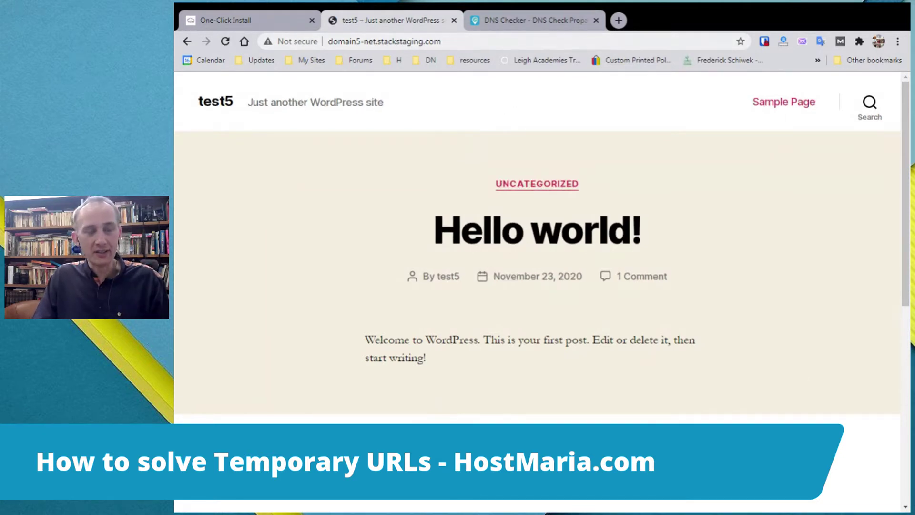
click(385, 42)
click(389, 159)
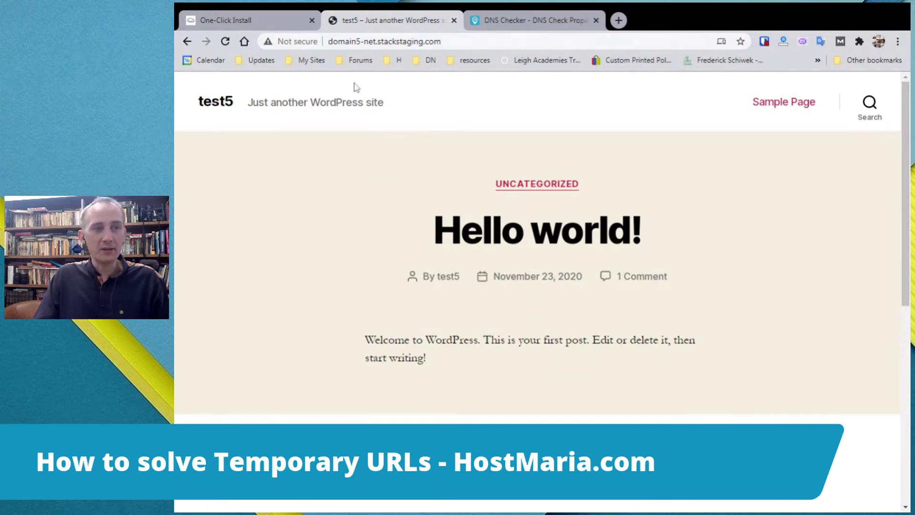
Zoom out the install success page and go to the domain5.net service overview.
click(254, 22)
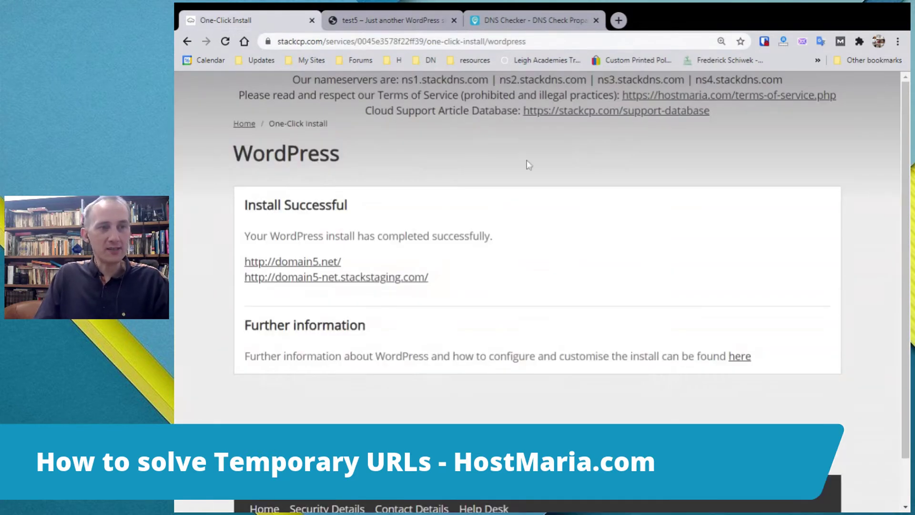
key(ctrl+minus)
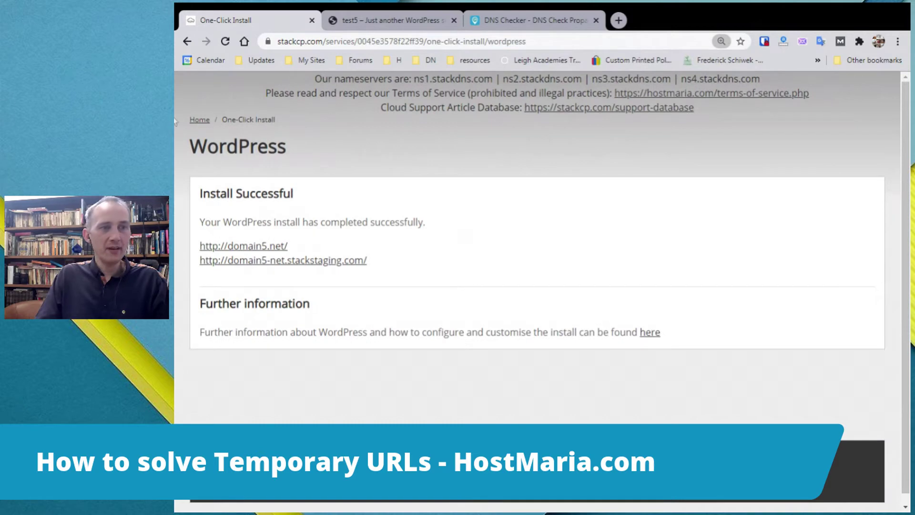
click(197, 120)
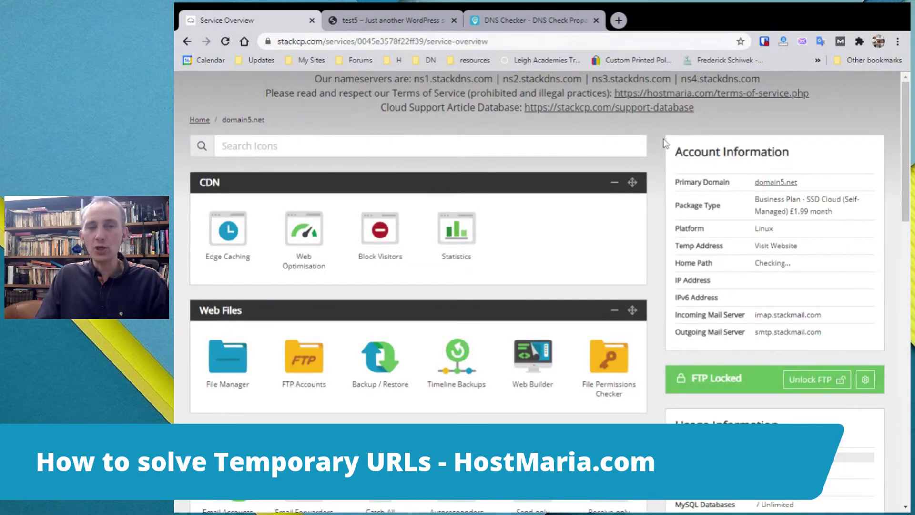
Open the File Manager from the domain5.net service overview.
scroll(666, 143, down, 3)
scroll(666, 144, up, 2)
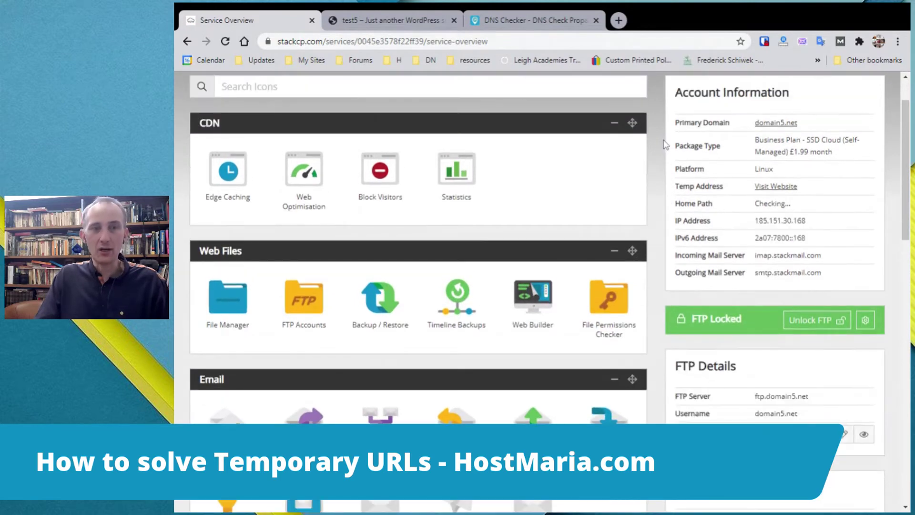
click(411, 20)
click(244, 20)
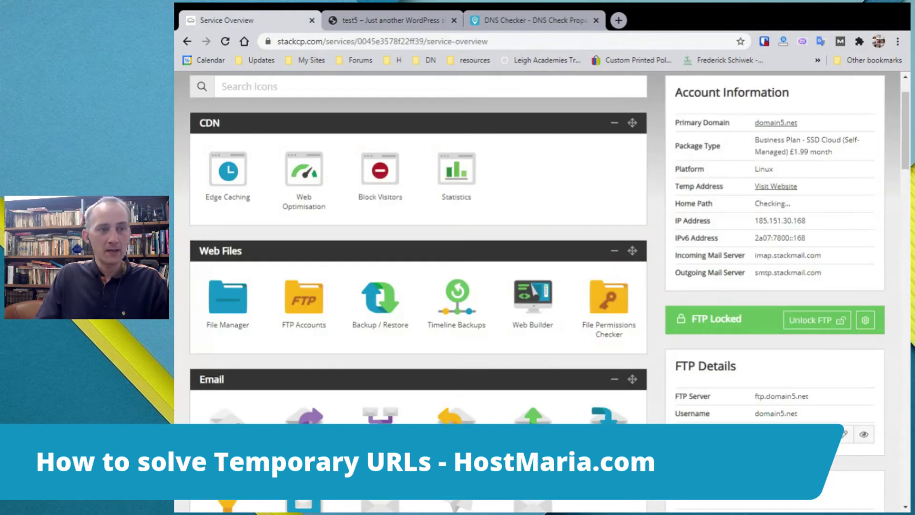
scroll(441, 377, down, 3)
click(242, 190)
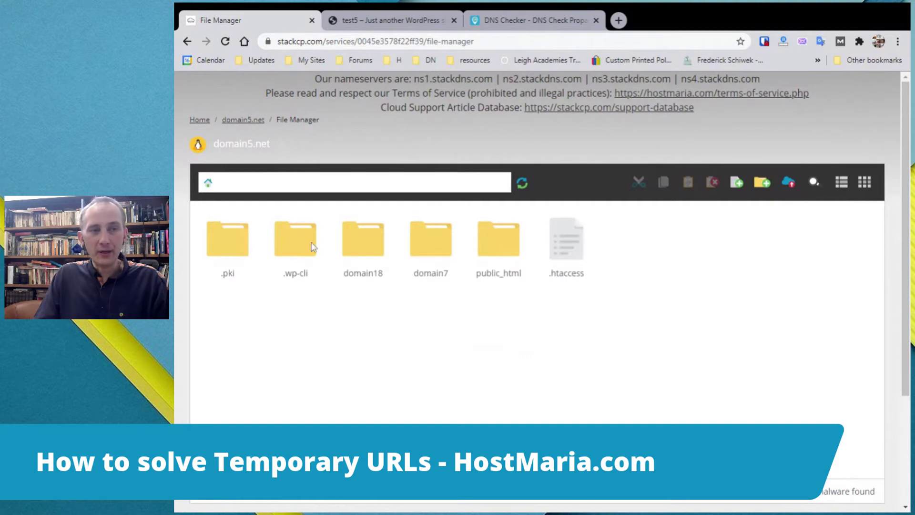
Open wp-config.php from the public_html folder in the Code Editor.
double_click(499, 244)
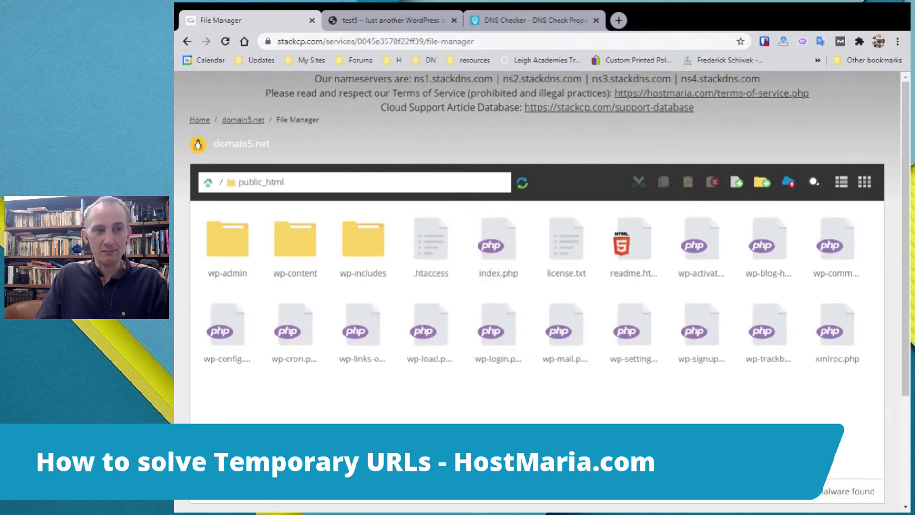
click(228, 360)
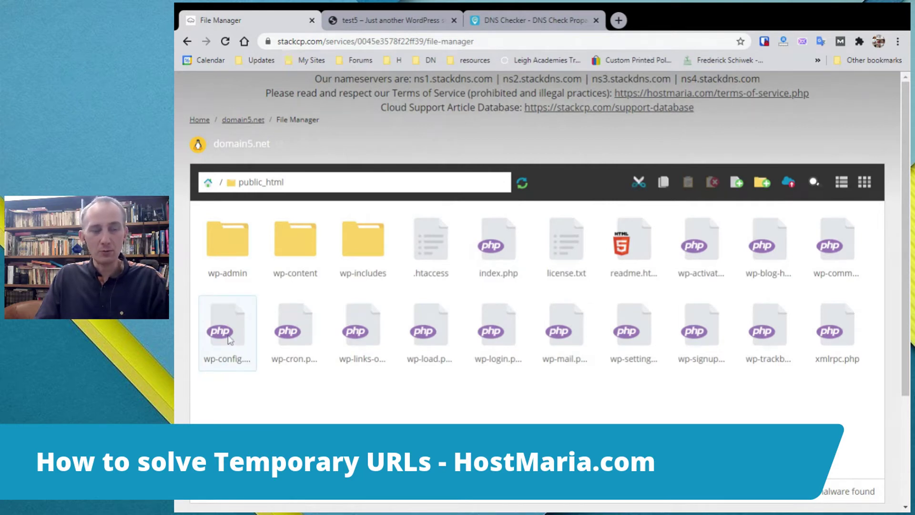
right_click(228, 360)
click(290, 113)
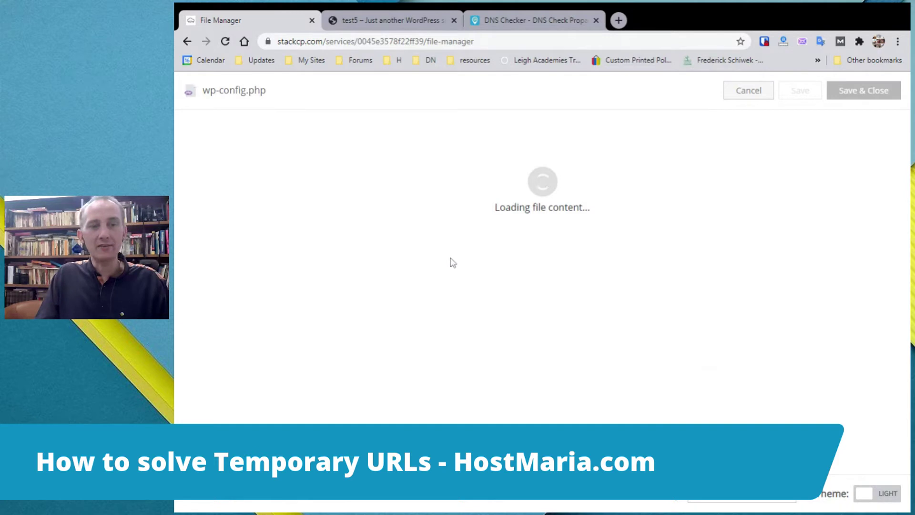
Highlight the DB_NAME value wordpress-3135376c4e on line 23, then close the editor without saving.
scroll(453, 263, down, 3)
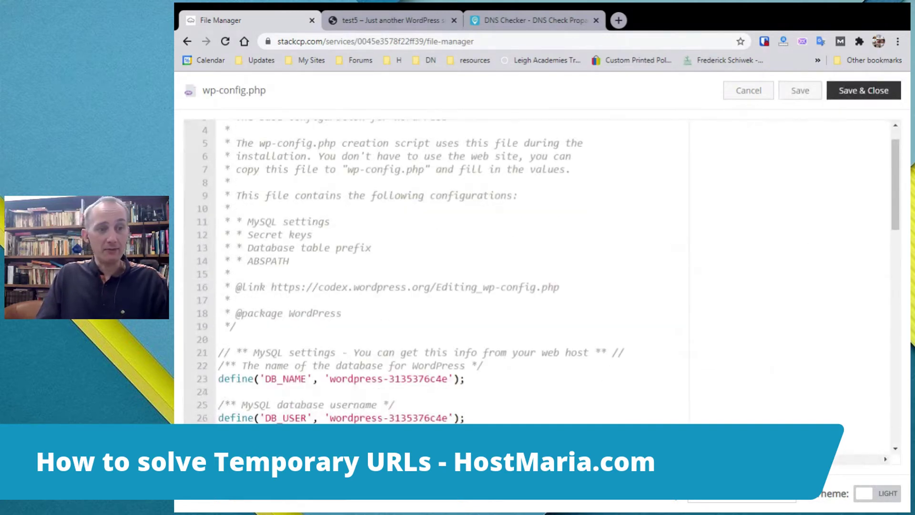
click(236, 255)
drag(448, 307, 330, 307)
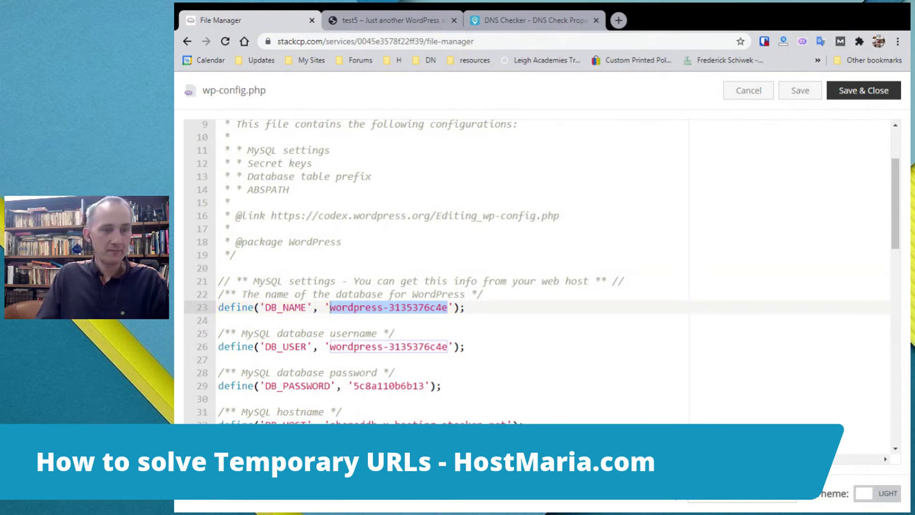
click(220, 320)
drag(448, 307, 330, 308)
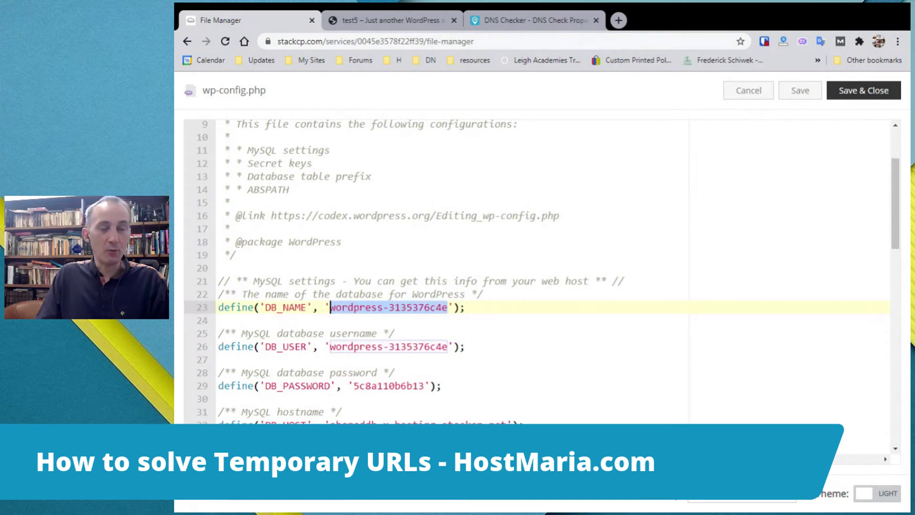
click(747, 91)
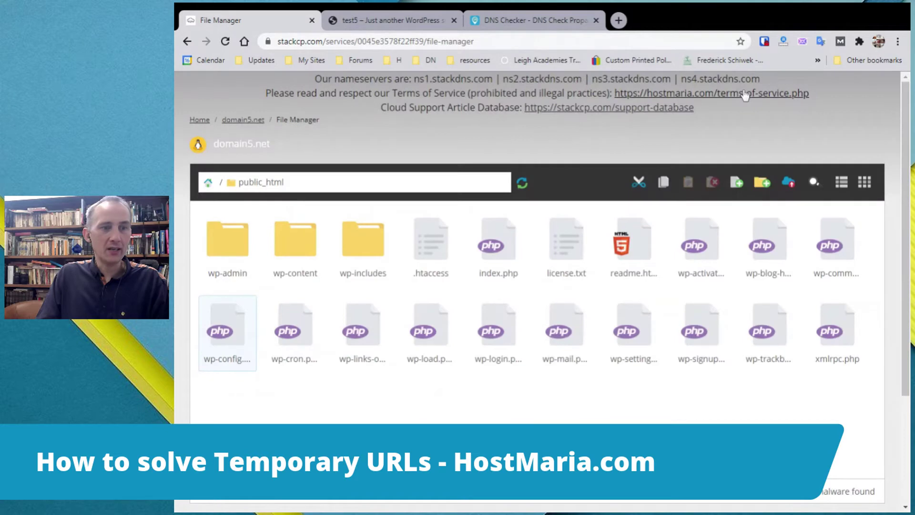
Go back to the control panel overview and open phpMyAdmin.
click(194, 125)
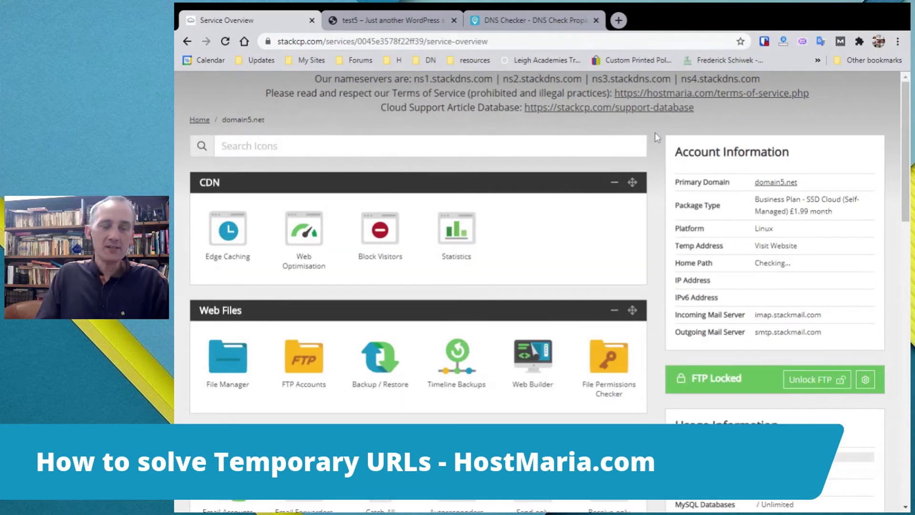
scroll(660, 146, down, 8)
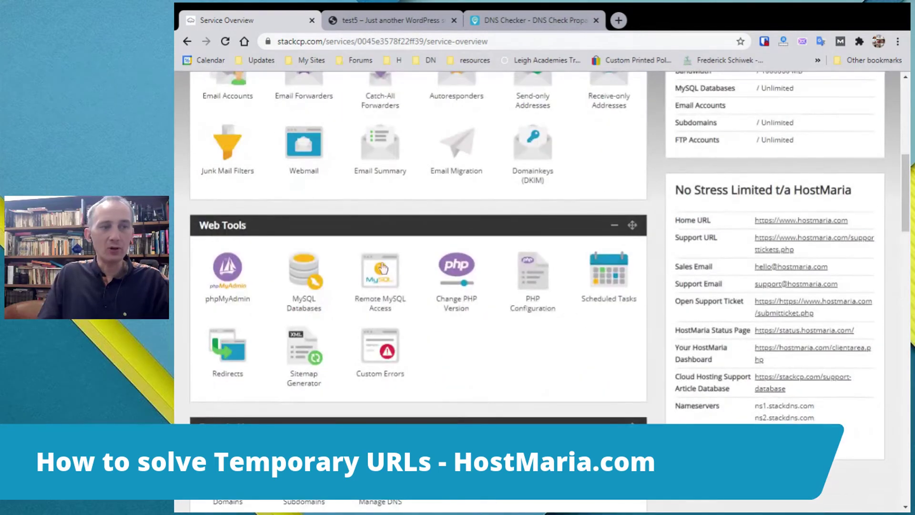
click(228, 274)
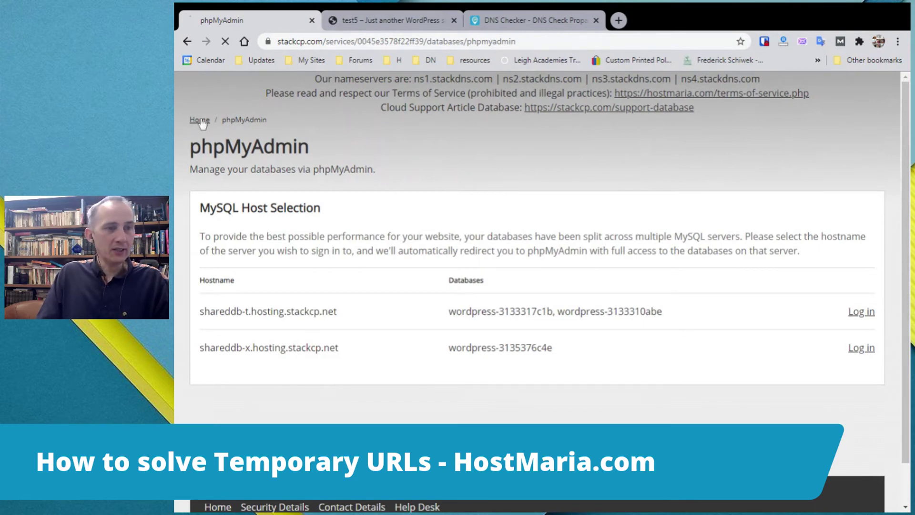
Look over the phpMyAdmin host list, then open the Domains management page.
scroll(437, 229, down, 5)
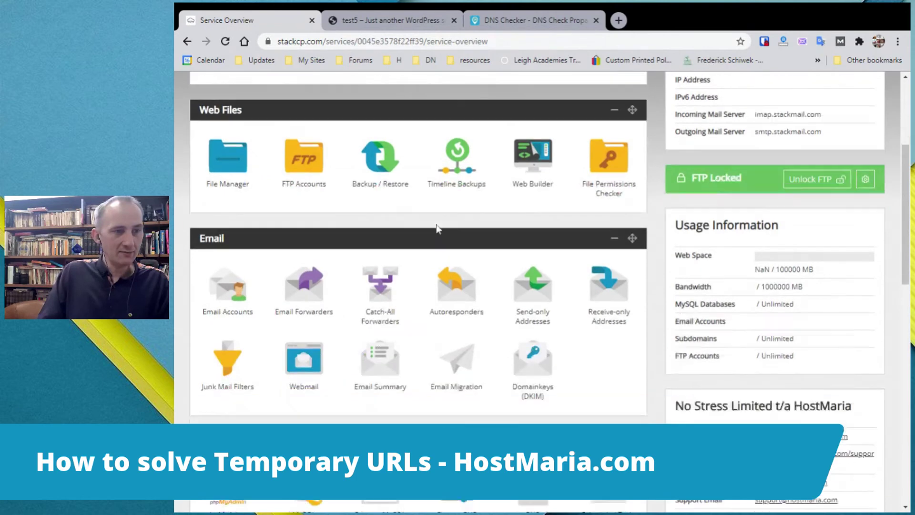
scroll(437, 229, down, 3)
scroll(231, 367, up, 2)
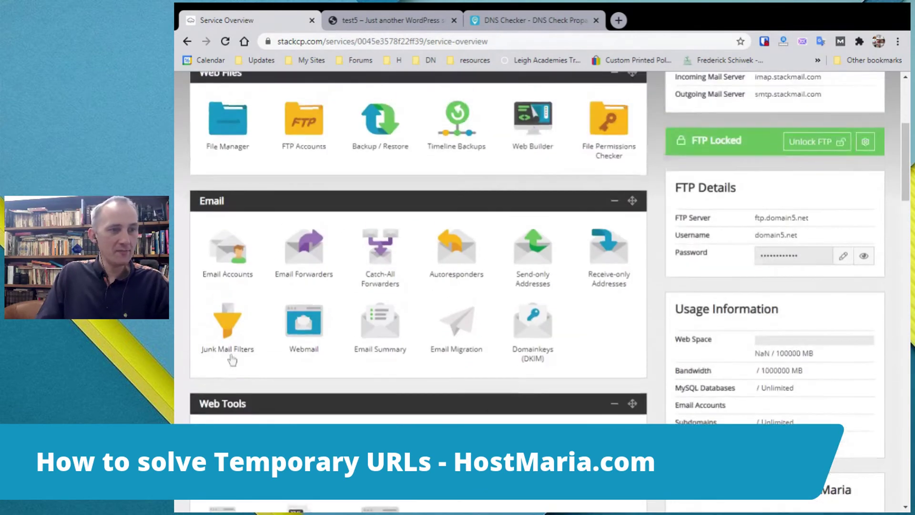
scroll(233, 359, up, 4)
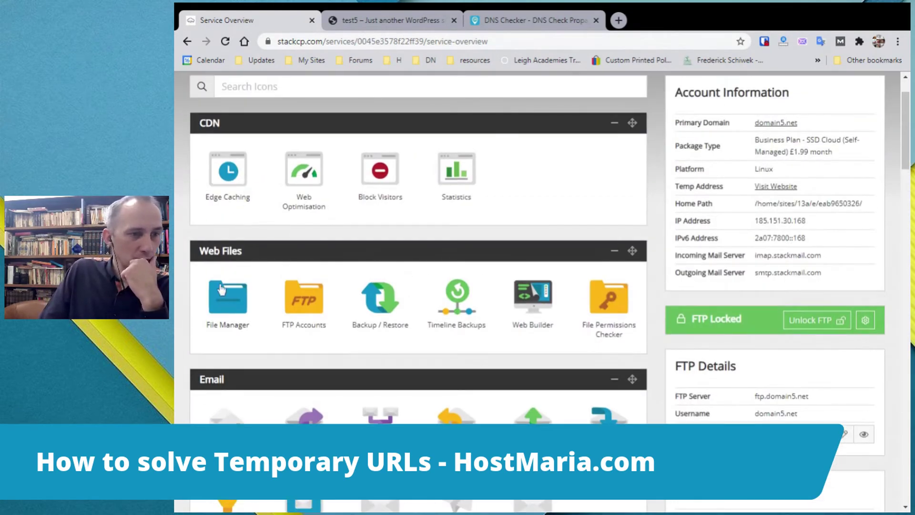
scroll(239, 323, down, 5)
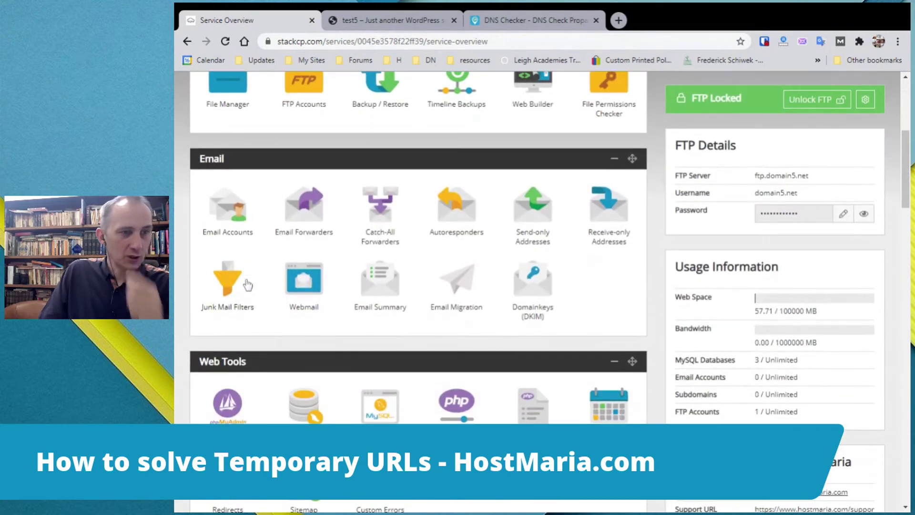
scroll(247, 284, up, 5)
scroll(240, 262, down, 8)
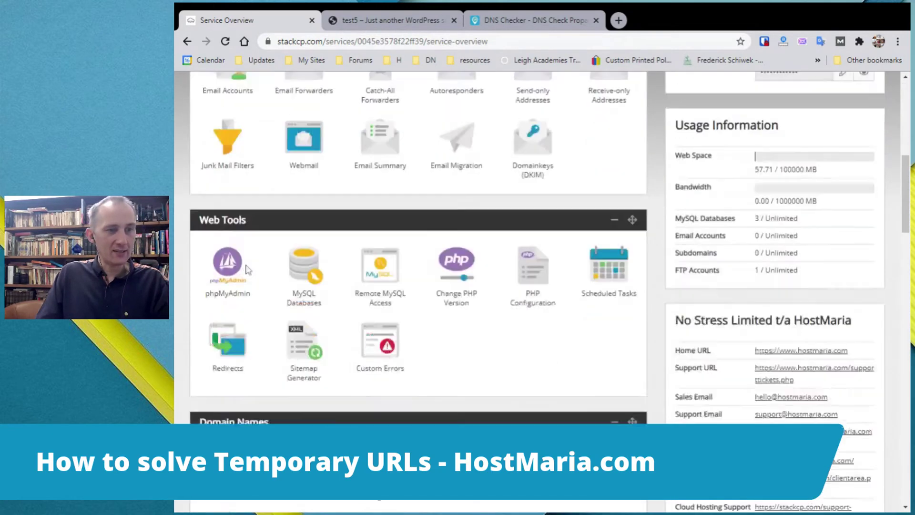
scroll(248, 270, down, 5)
click(226, 243)
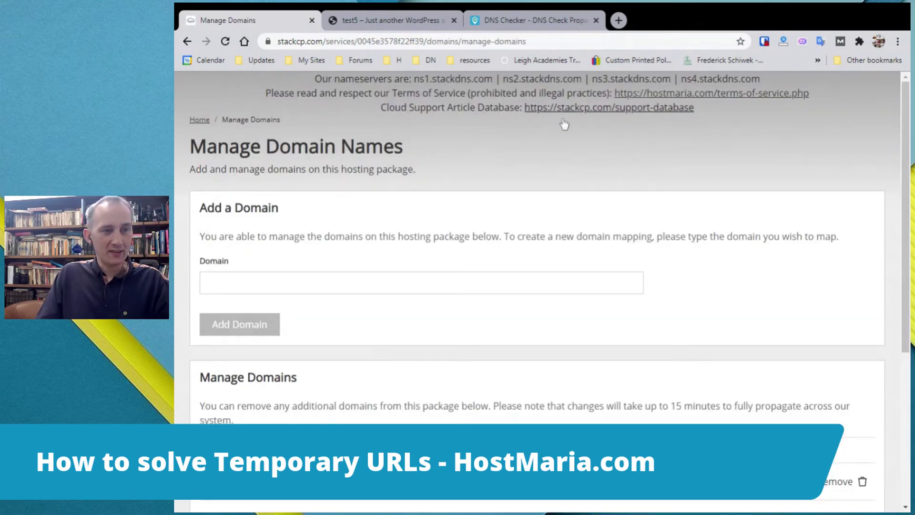
Confirm domain5.net is listed as the primary domain with document root public_html.
scroll(431, 215, down, 4)
drag(321, 350, 208, 364)
click(272, 336)
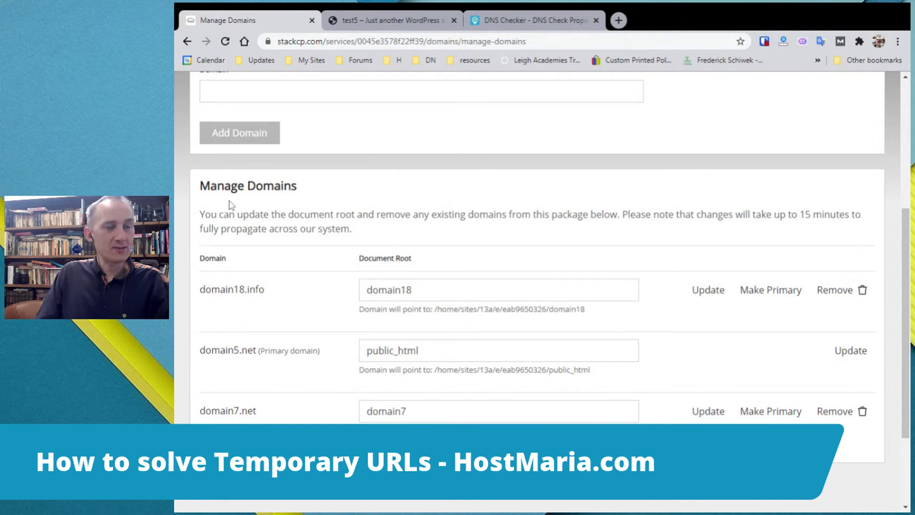
scroll(231, 202, up, 4)
Return to the domain5.net service overview page.
click(184, 42)
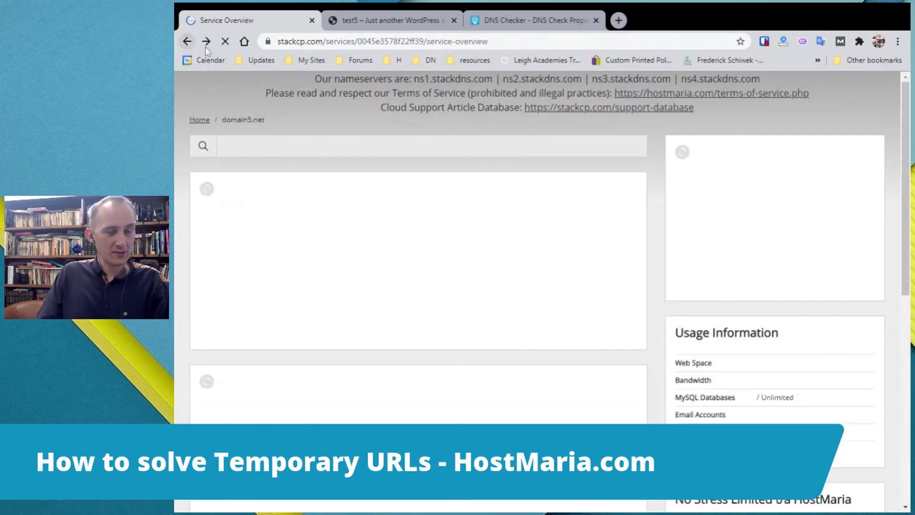
scroll(284, 347, down, 10)
scroll(232, 340, up, 1)
scroll(232, 340, up, 9)
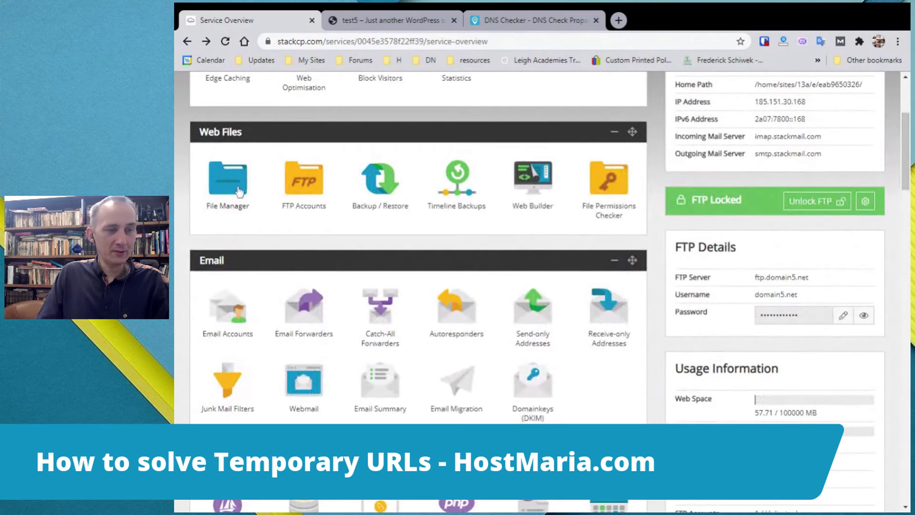
Open public_html/wp-config.php in the File Manager's Code Editor.
click(228, 181)
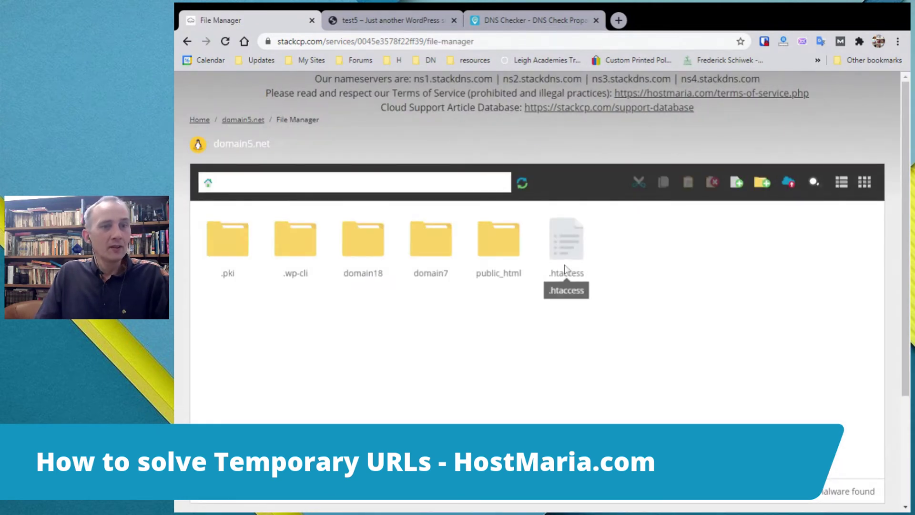
double_click(519, 249)
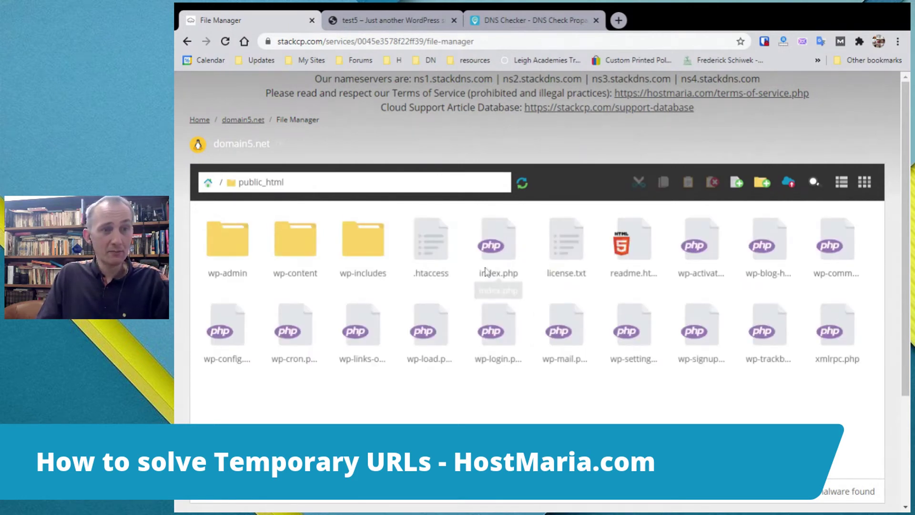
right_click(244, 337)
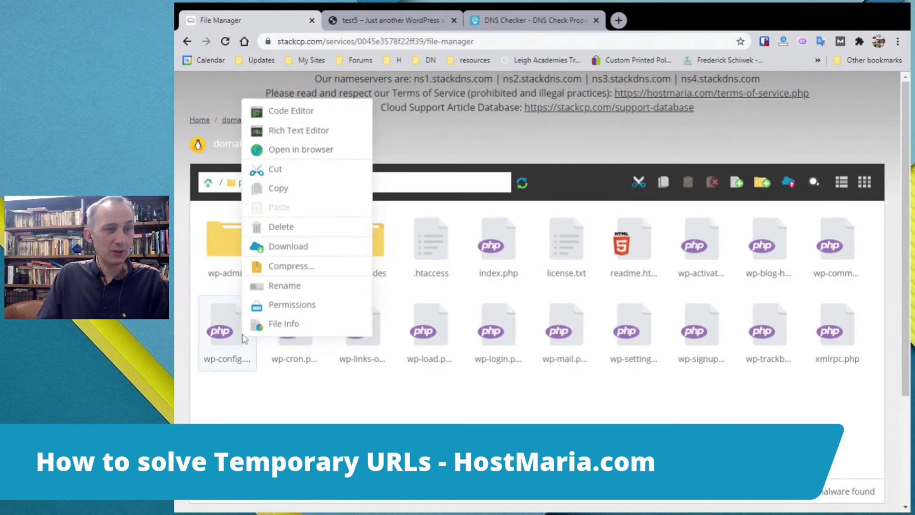
click(304, 115)
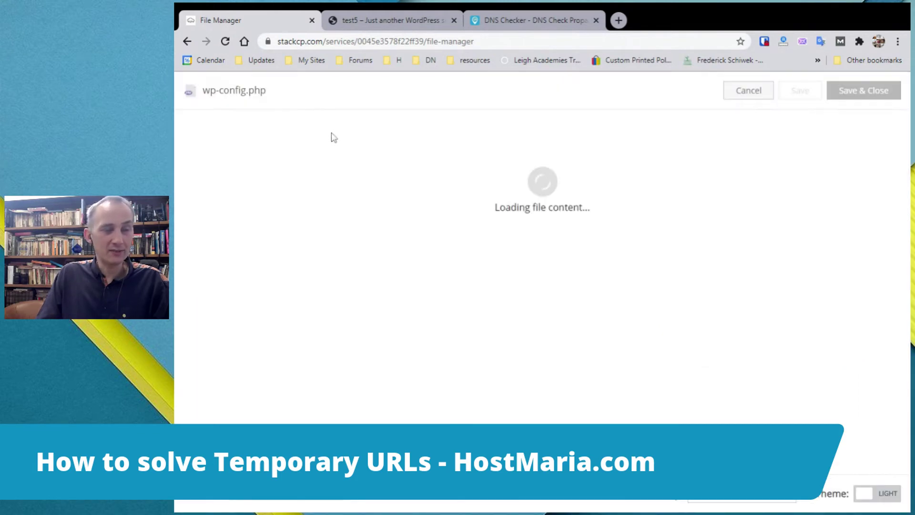
Find the DB_HOST line showing shareddb-x.hosting.stackcp.net in the MySQL settings.
click(289, 296)
scroll(539, 271, down, 5)
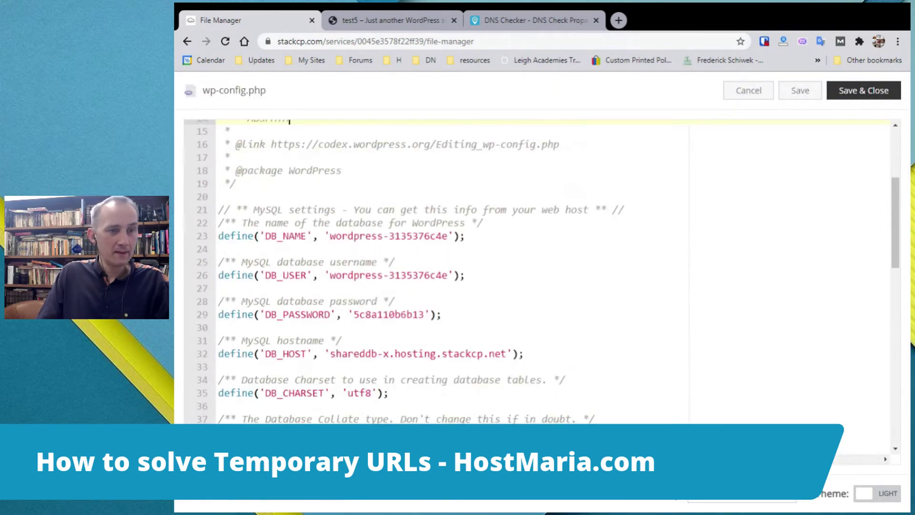
click(467, 240)
drag(513, 318, 331, 318)
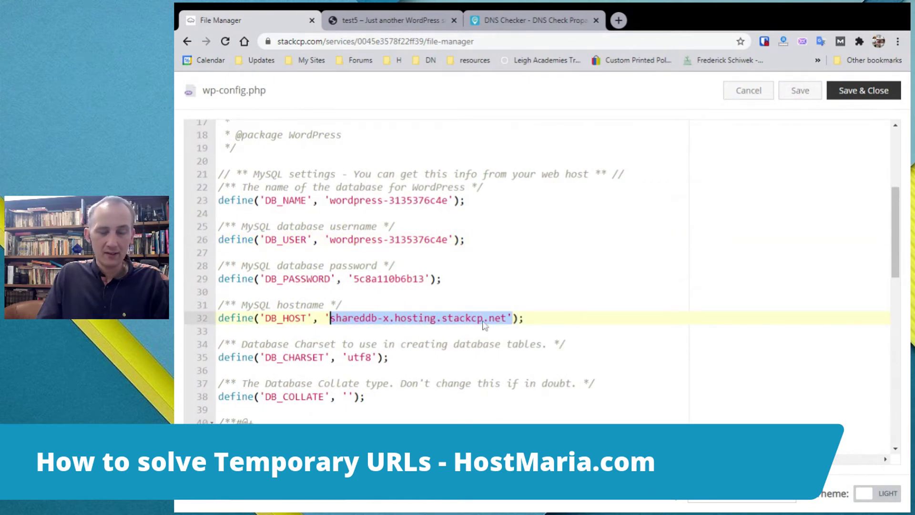
click(414, 318)
drag(331, 318, 507, 318)
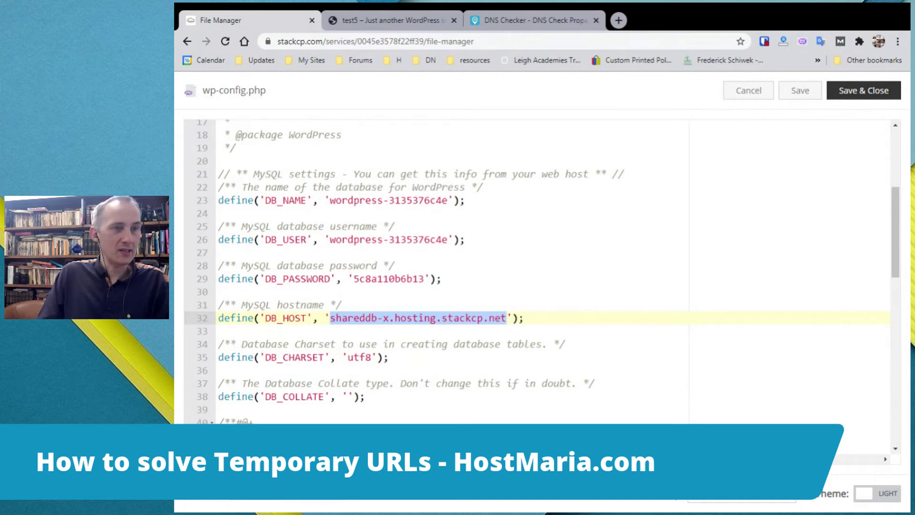
Cancel out of wp-config.php unchanged and launch phpMyAdmin from the Web Tools section.
click(759, 91)
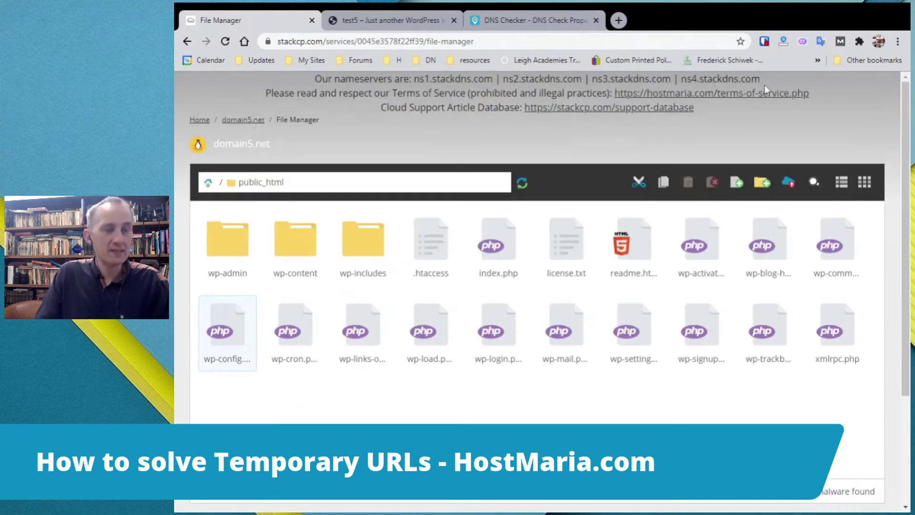
click(196, 121)
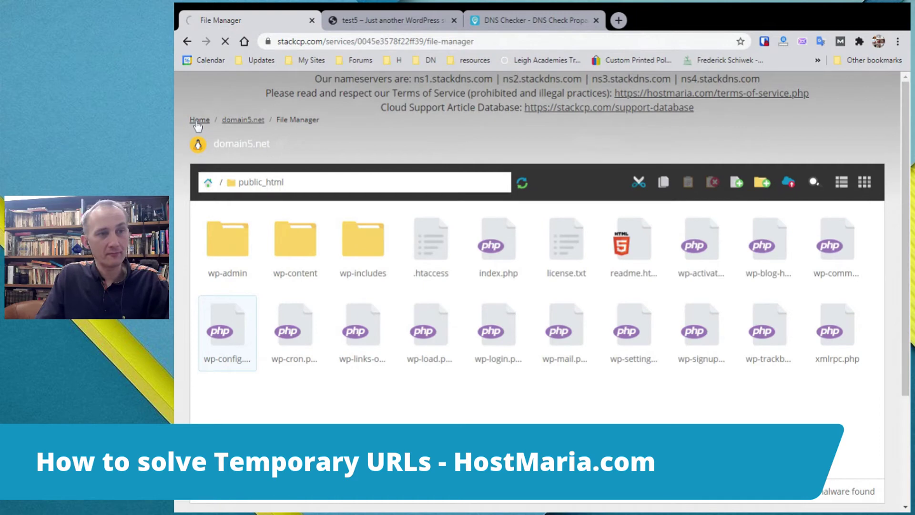
scroll(394, 326, down, 3)
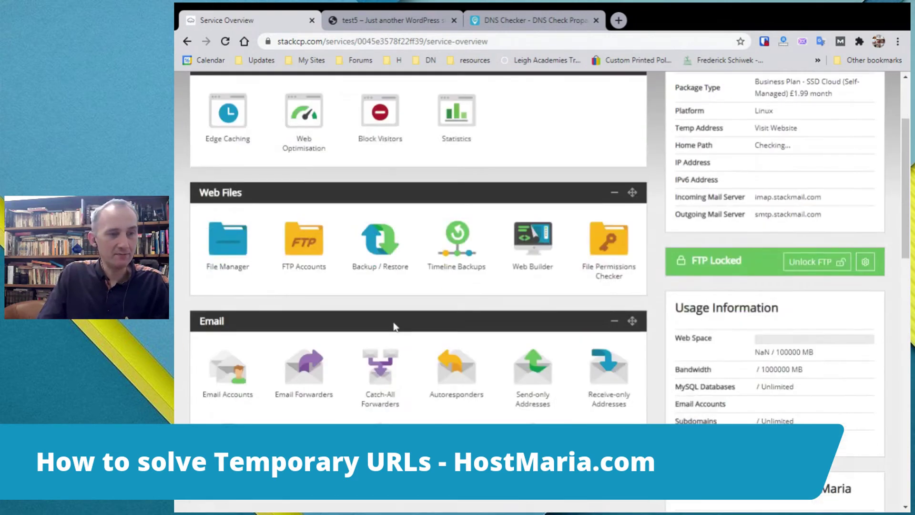
scroll(393, 327, down, 5)
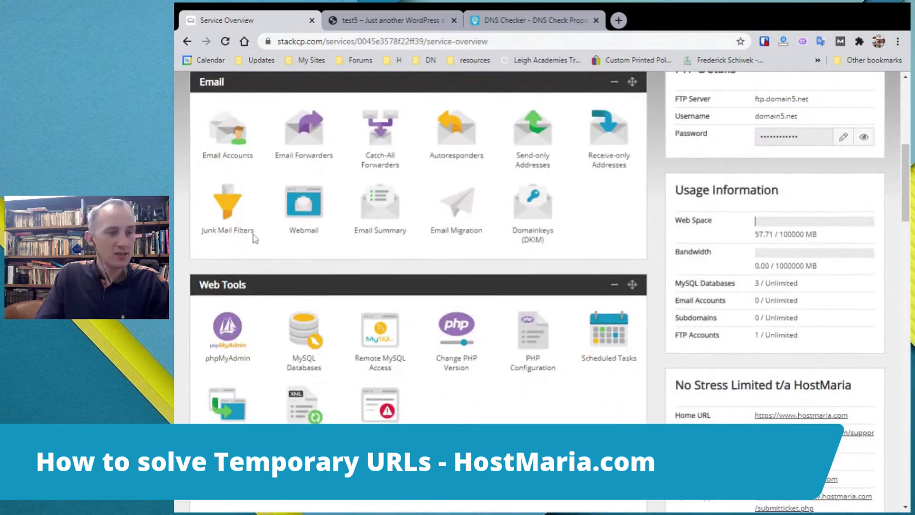
scroll(193, 334, down, 3)
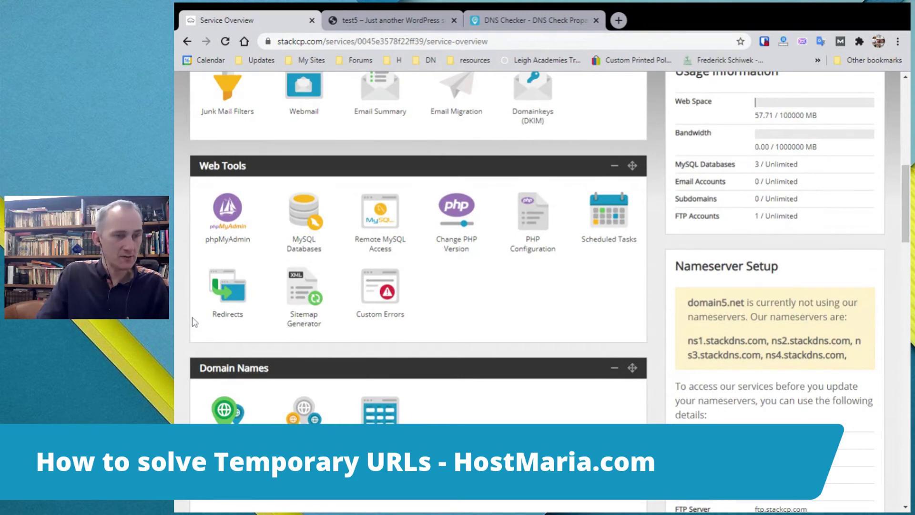
scroll(194, 323, down, 1)
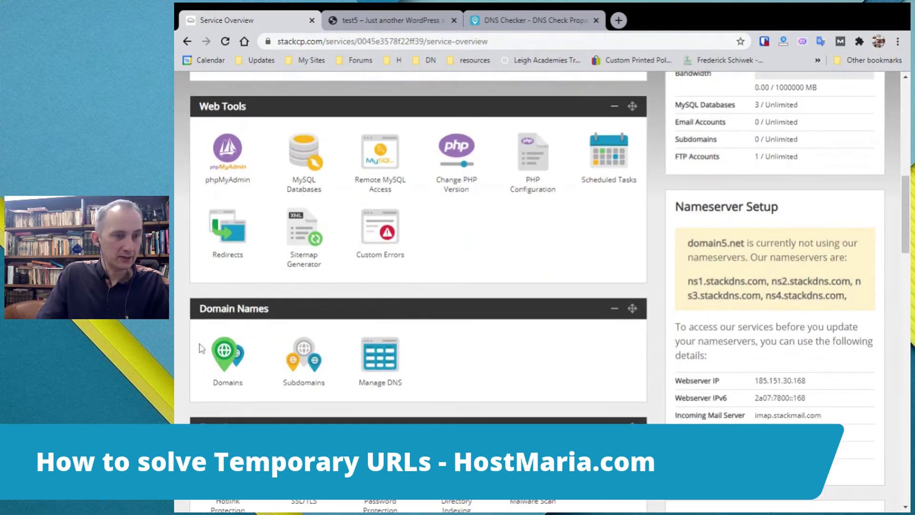
scroll(199, 342, up, 1)
click(220, 208)
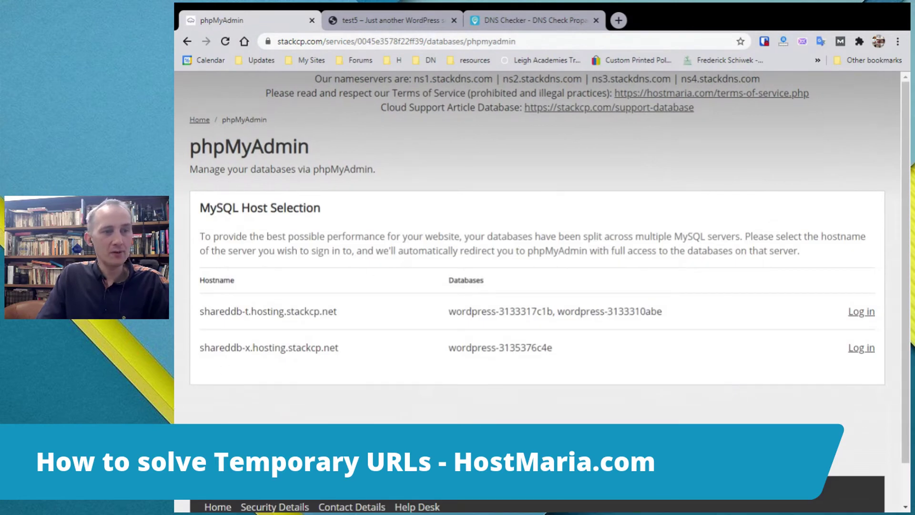
Compare the listed MySQL hosts and log in to phpMyAdmin on shareddb-x.hosting.stackcp.net.
drag(200, 279, 200, 357)
triple_click(248, 348)
drag(351, 353, 210, 349)
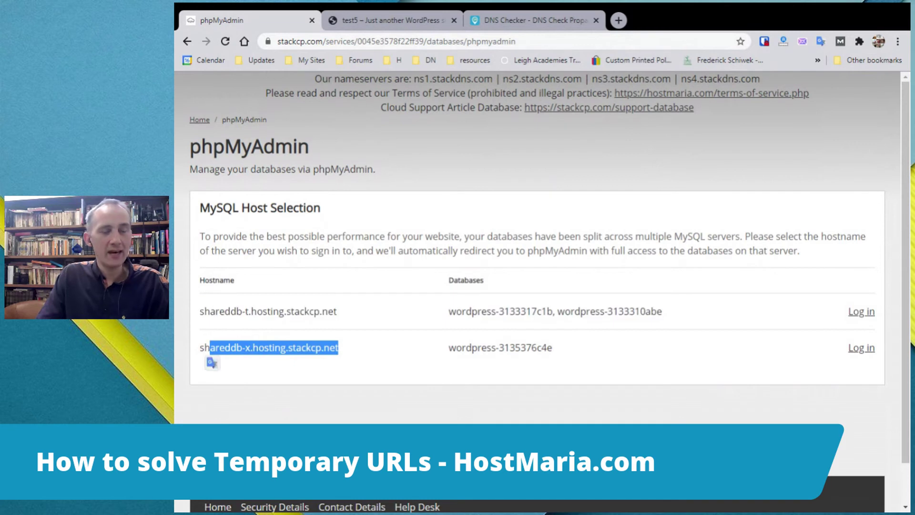
click(209, 349)
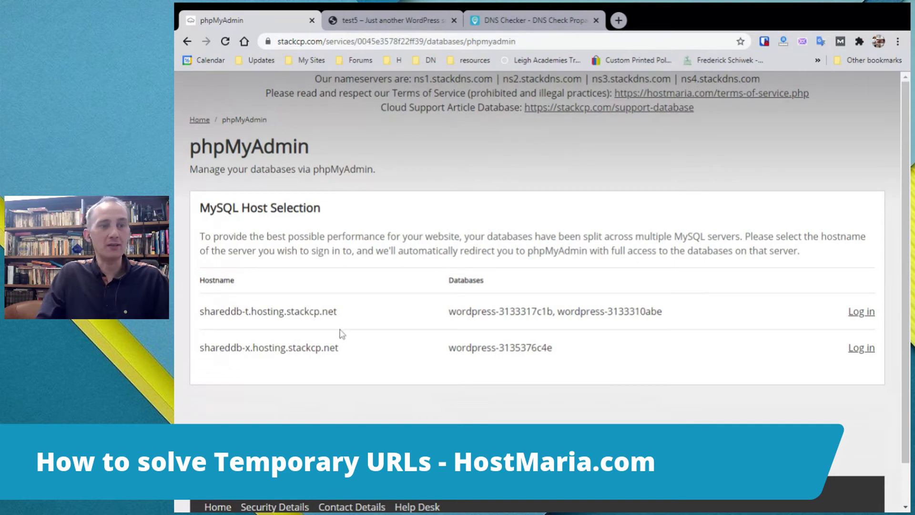
drag(339, 349, 199, 347)
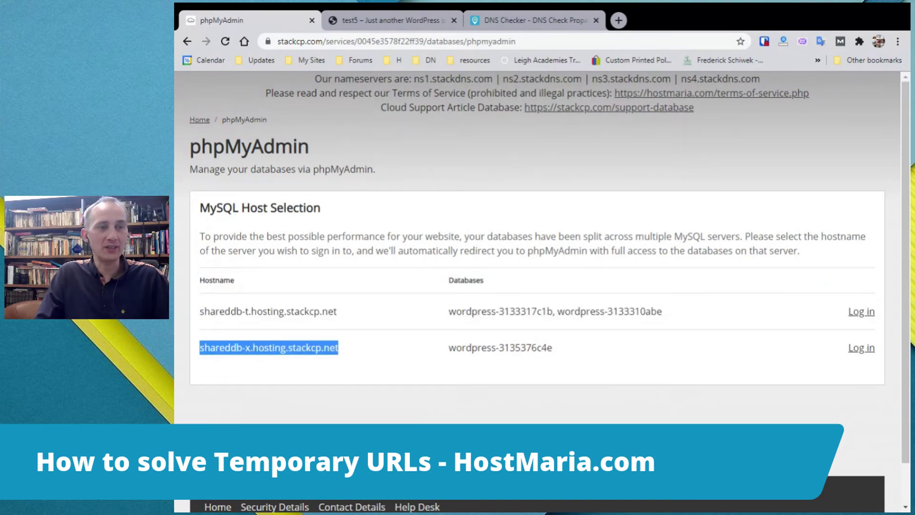
click(200, 363)
drag(201, 348, 252, 348)
click(253, 333)
drag(302, 311, 203, 309)
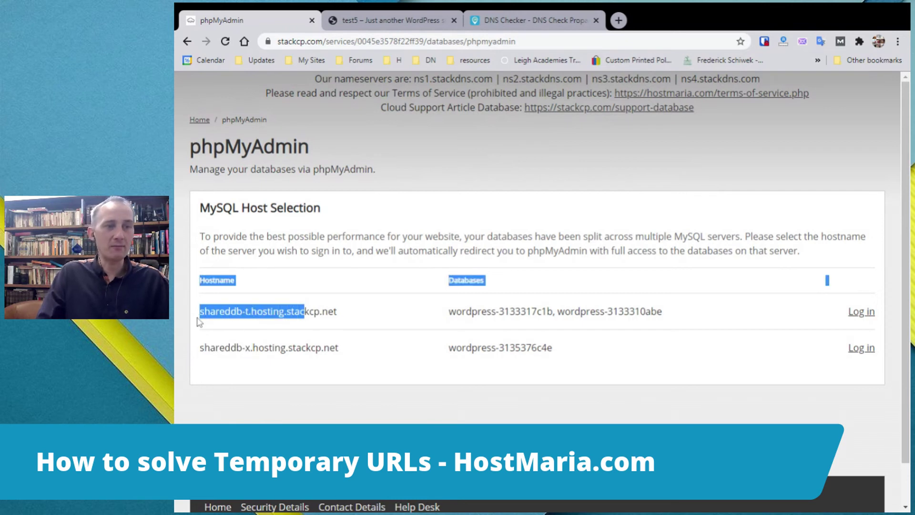
click(198, 327)
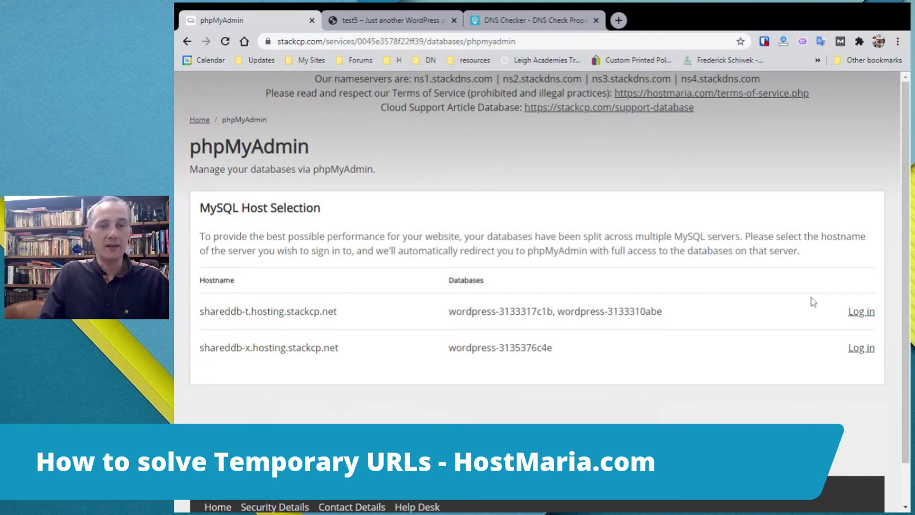
drag(306, 348, 210, 347)
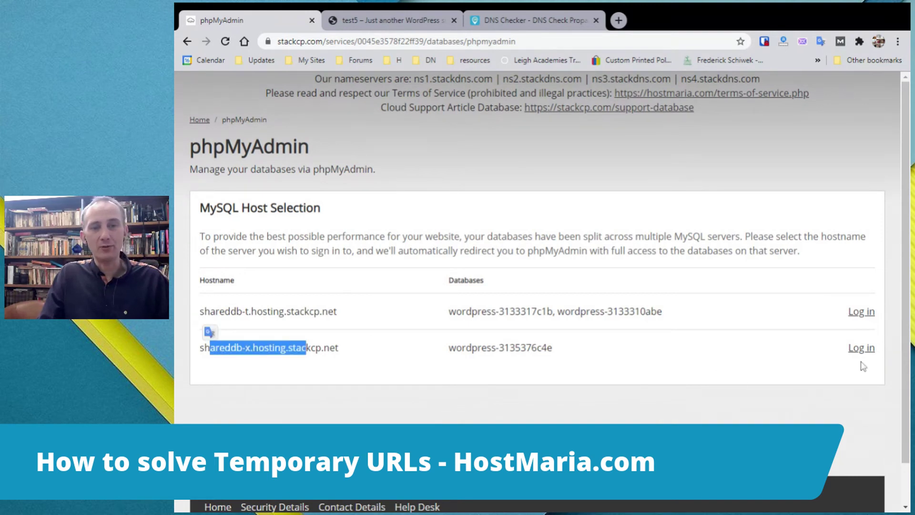
click(869, 348)
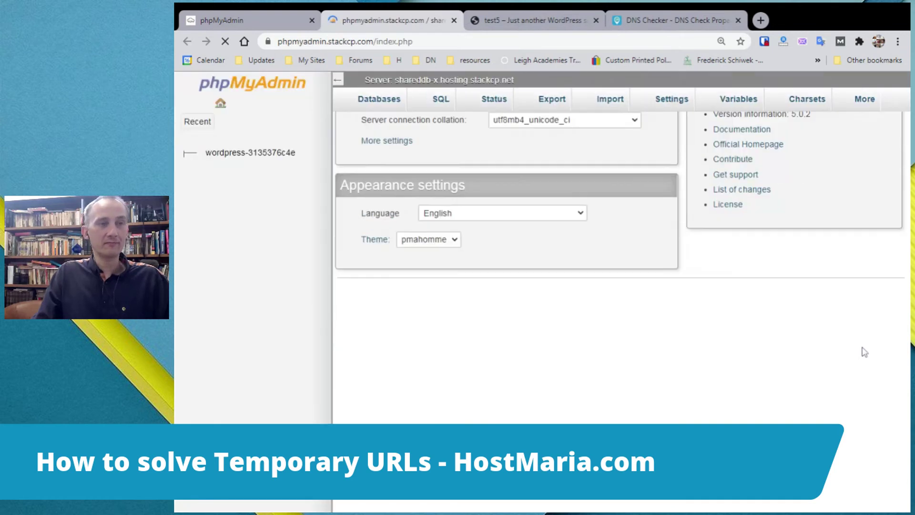
Open the wordpress-3135376c4e database's table list and select the 07_options table.
click(232, 155)
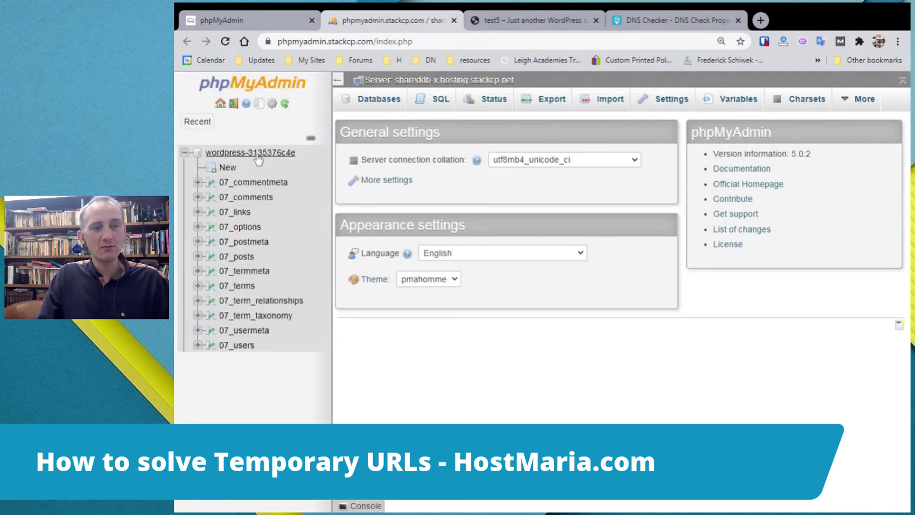
click(257, 156)
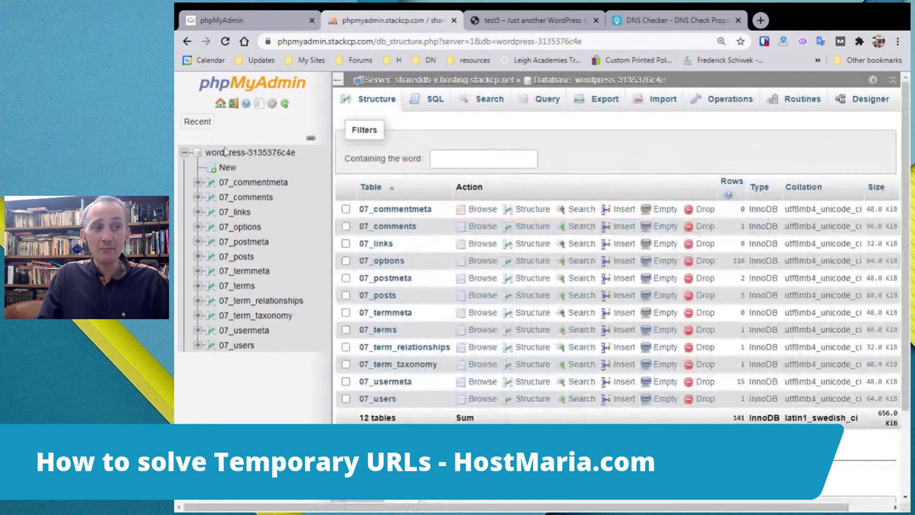
click(186, 154)
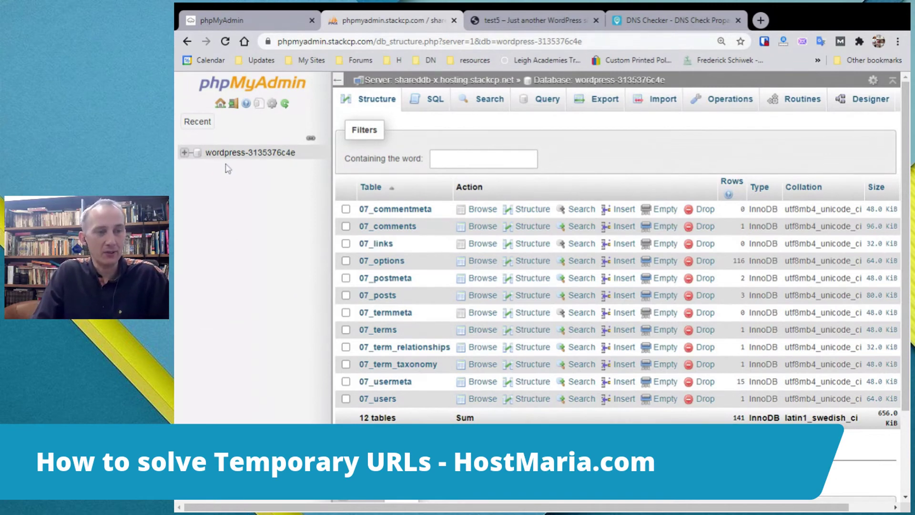
click(250, 152)
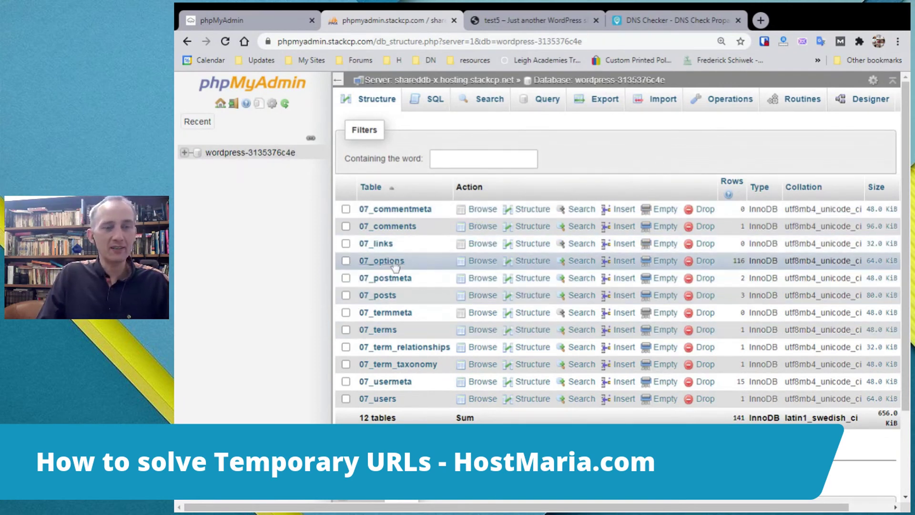
drag(412, 260, 617, 147)
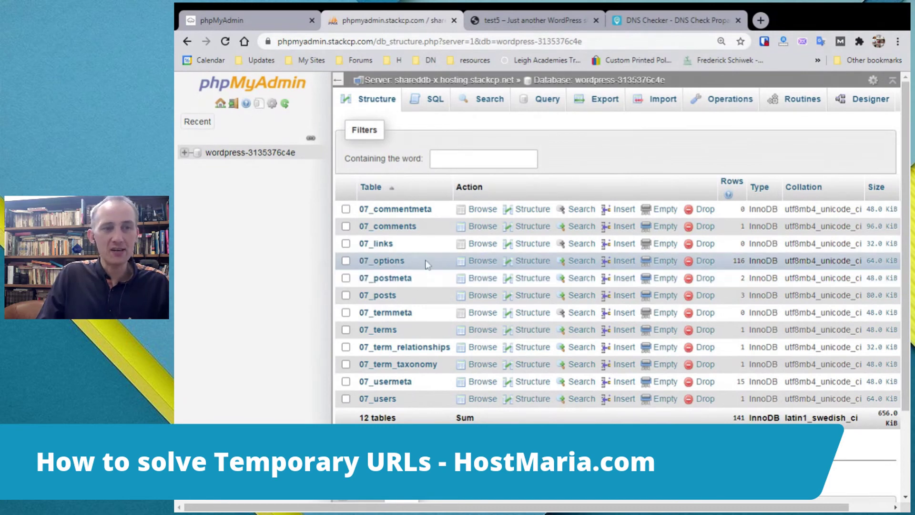
mouse_move(404, 261)
mouse_down()
mouse_move(374, 260)
mouse_move(381, 274)
mouse_move(398, 265)
mouse_up()
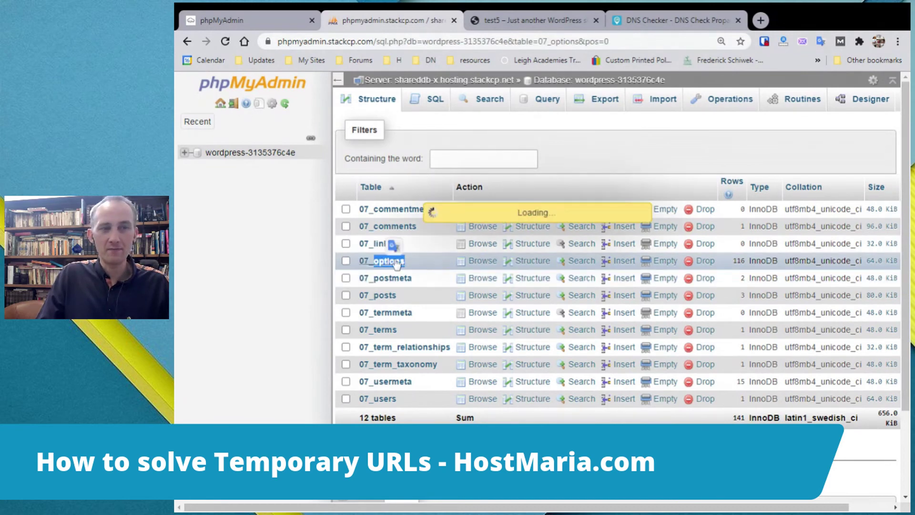
Review the current siteurl and home values, then open the siteurl row for editing.
scroll(644, 190, down, 3)
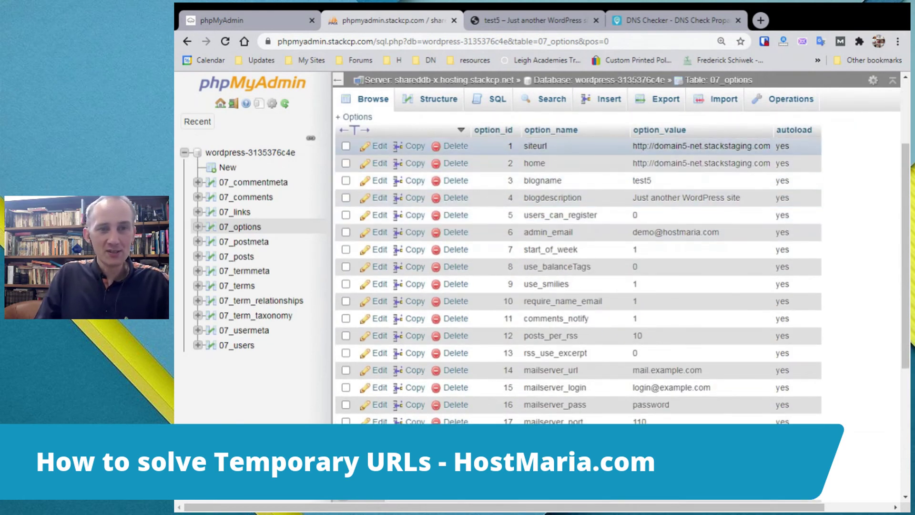
drag(634, 149, 770, 147)
drag(634, 164, 778, 164)
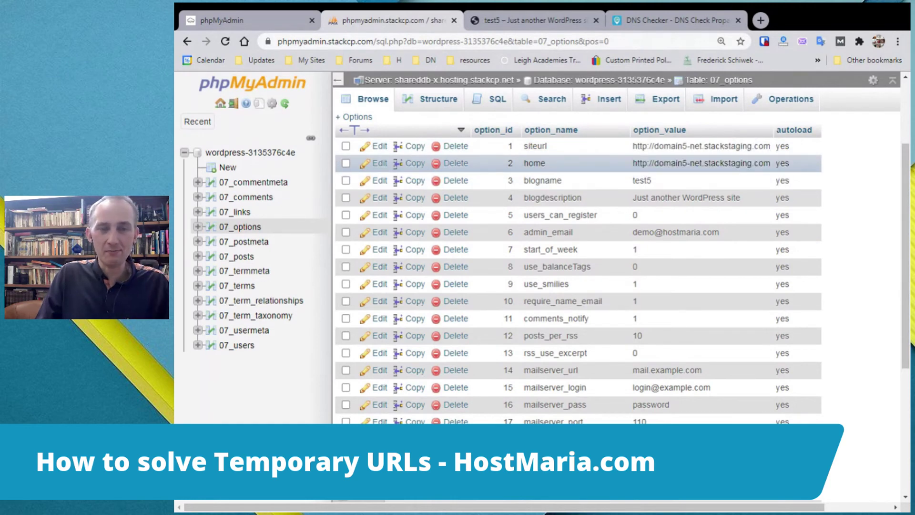
click(673, 20)
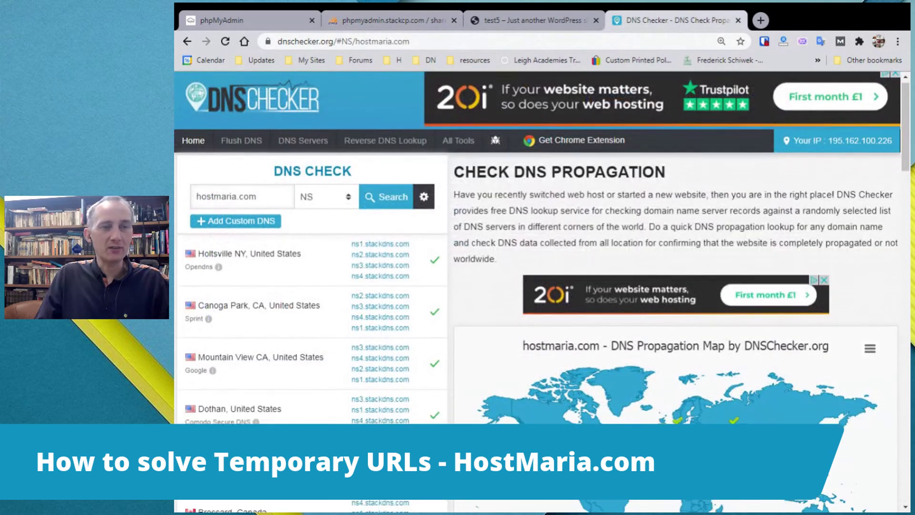
scroll(286, 267, down, 2)
scroll(286, 267, up, 2)
click(361, 21)
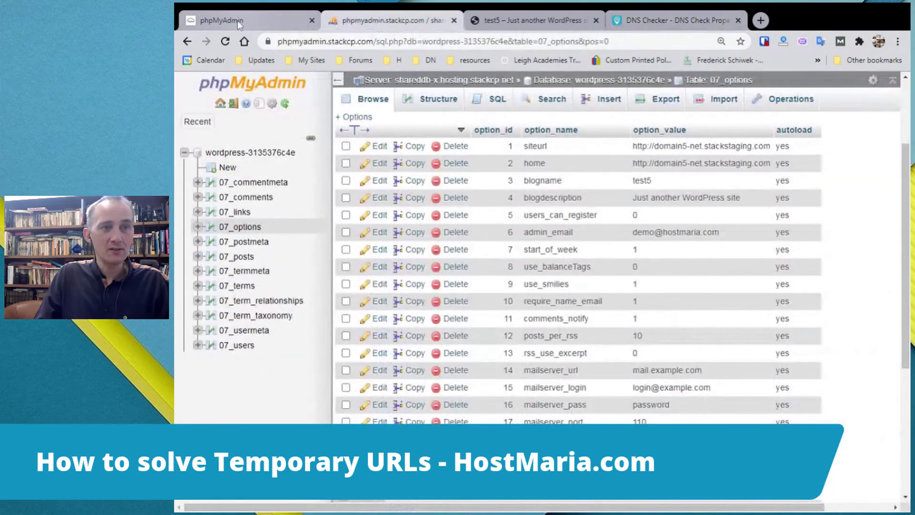
click(375, 147)
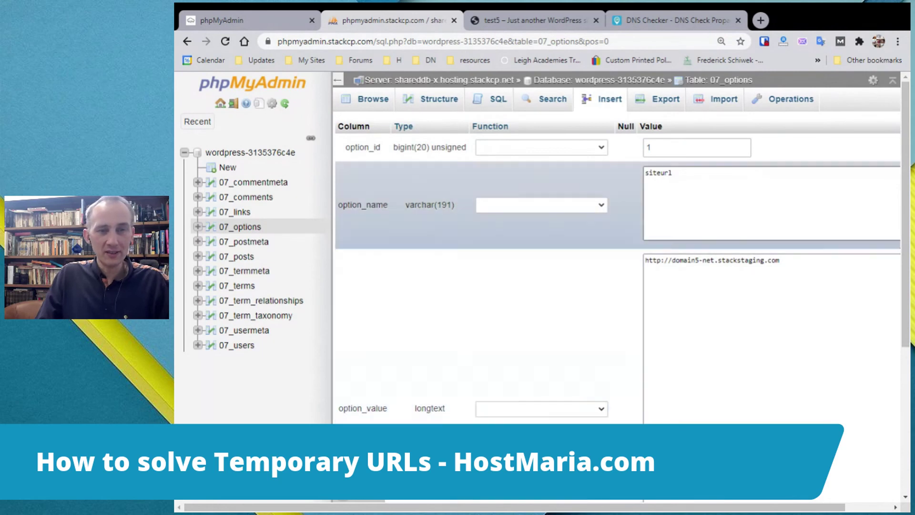
drag(780, 260, 647, 261)
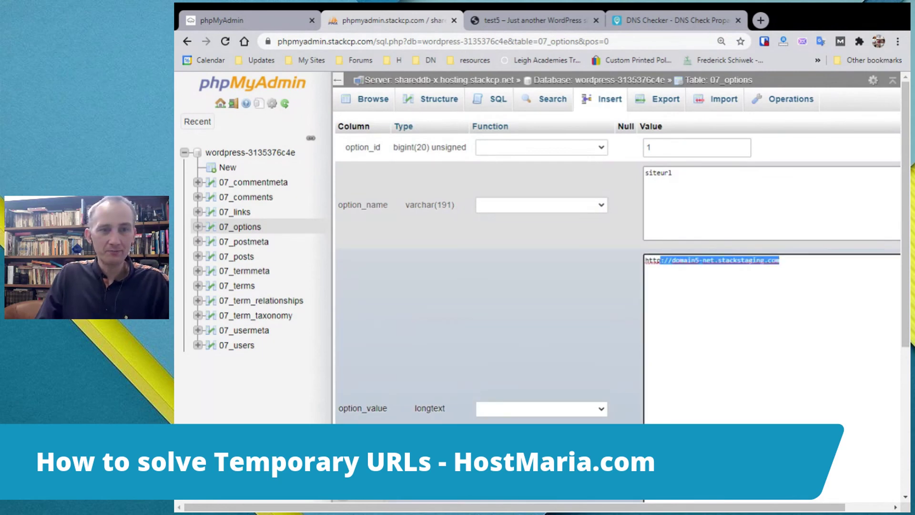
click(779, 261)
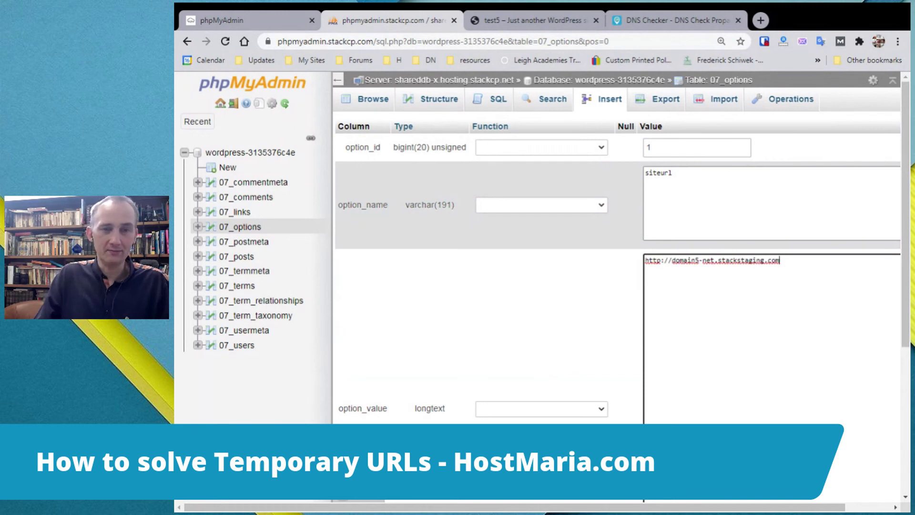
key(BackSpace)
key(BackSpace)
key(BackSpace)
key(BackSpace)
key(BackSpace)
key(BackSpace)
key(BackSpace)
key(BackSpace)
key(BackSpace)
key(BackSpace)
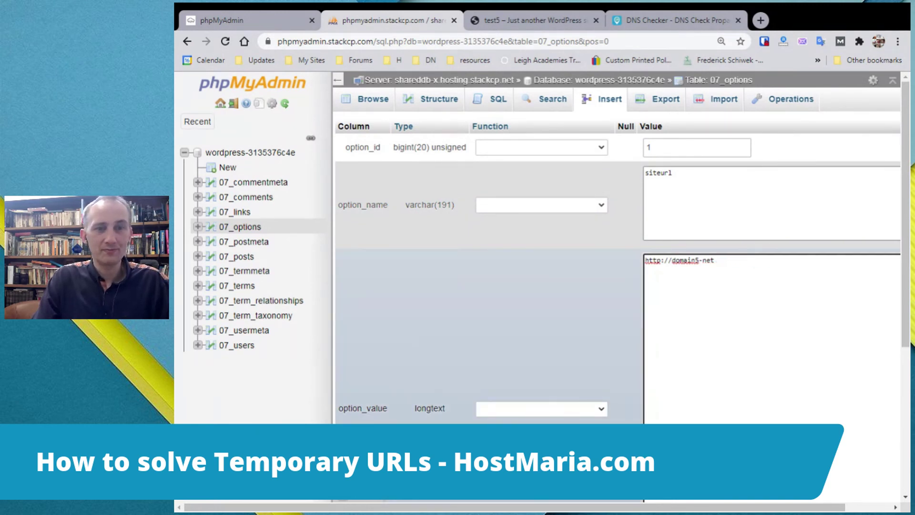
text(.)
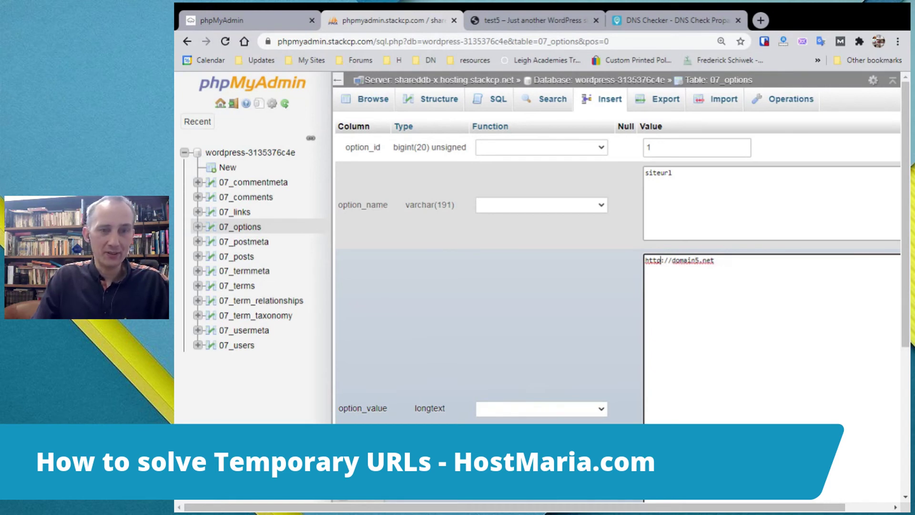
text(s)
key(ctrl+a)
key(ctrl+c)
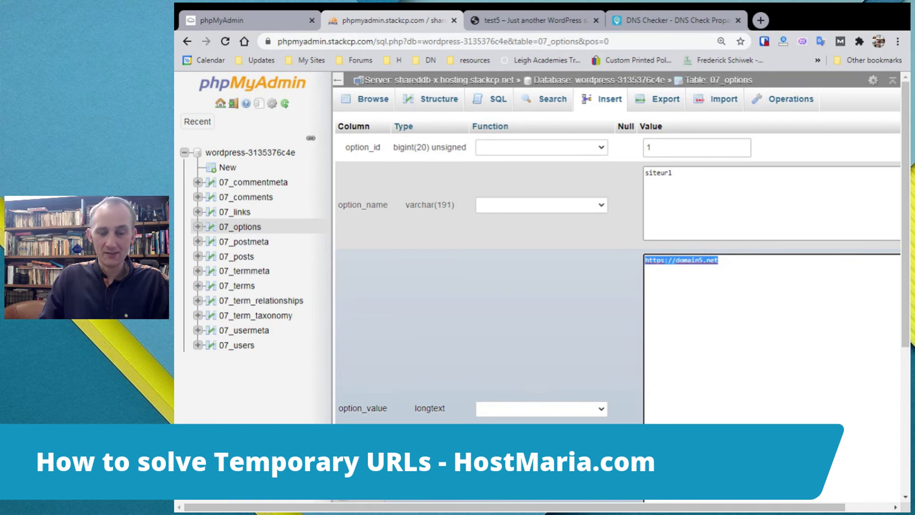
click(723, 394)
scroll(723, 395, down, 5)
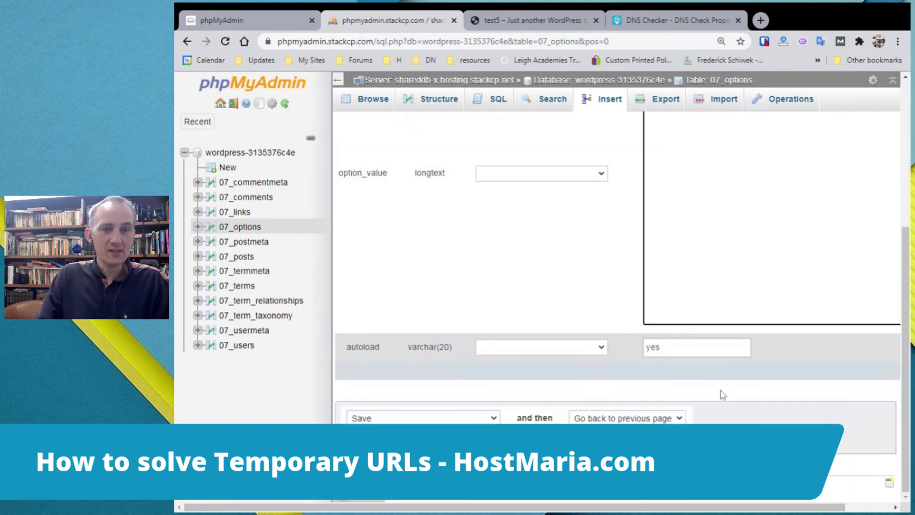
scroll(723, 395, up, 5)
scroll(723, 394, down, 5)
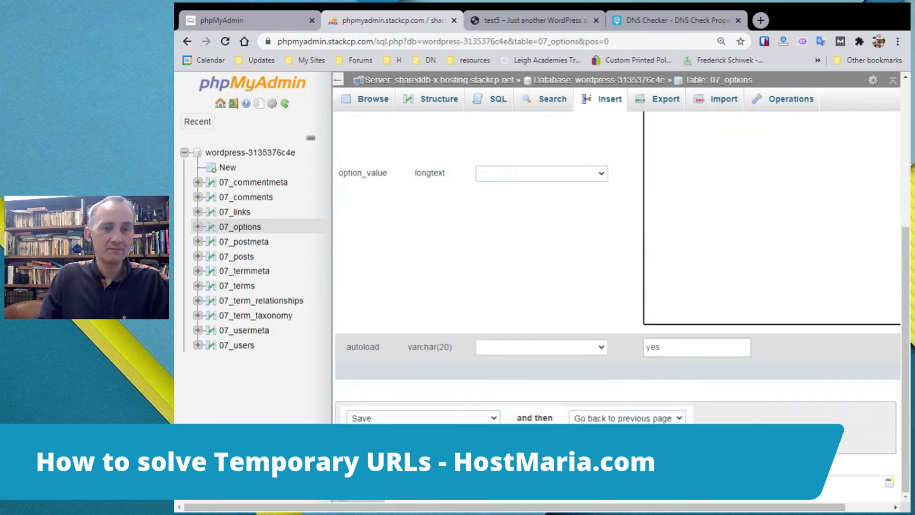
key(Return)
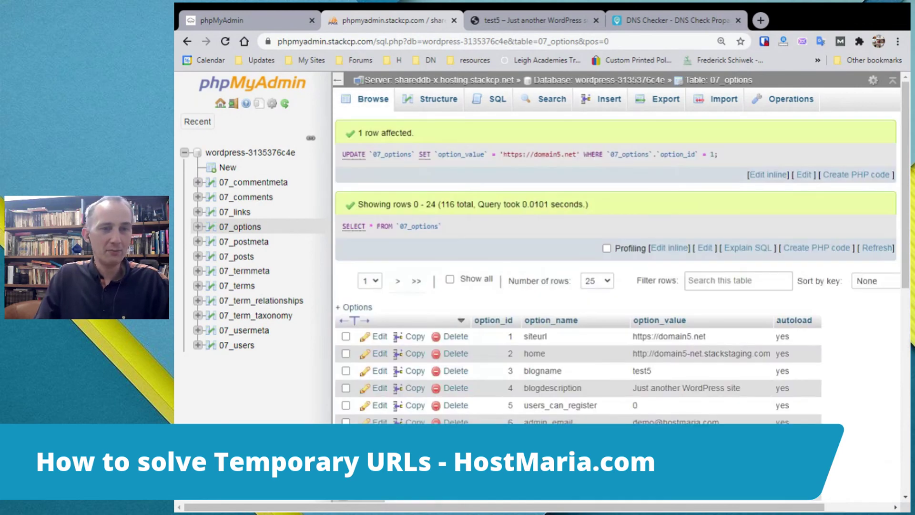
click(380, 353)
drag(780, 261, 564, 271)
key(ctrl+v)
scroll(732, 374, down, 5)
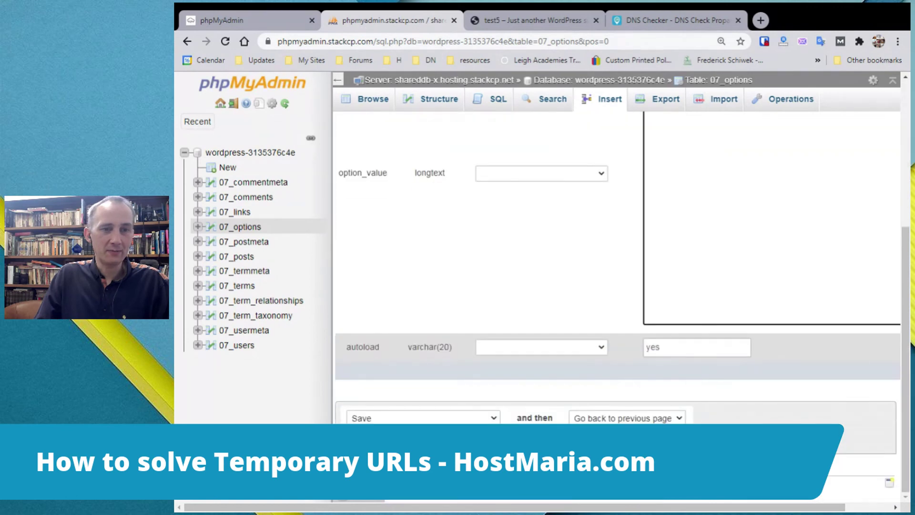
click(877, 441)
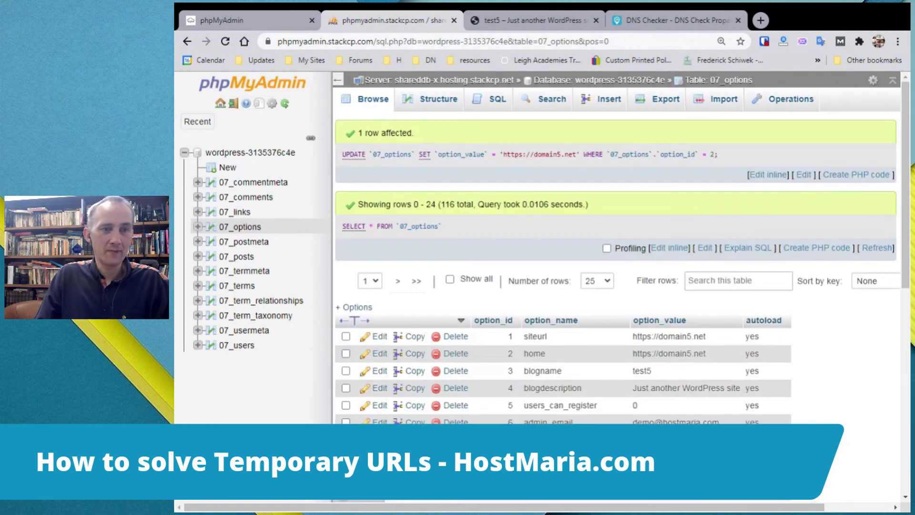
scroll(662, 231, down, 3)
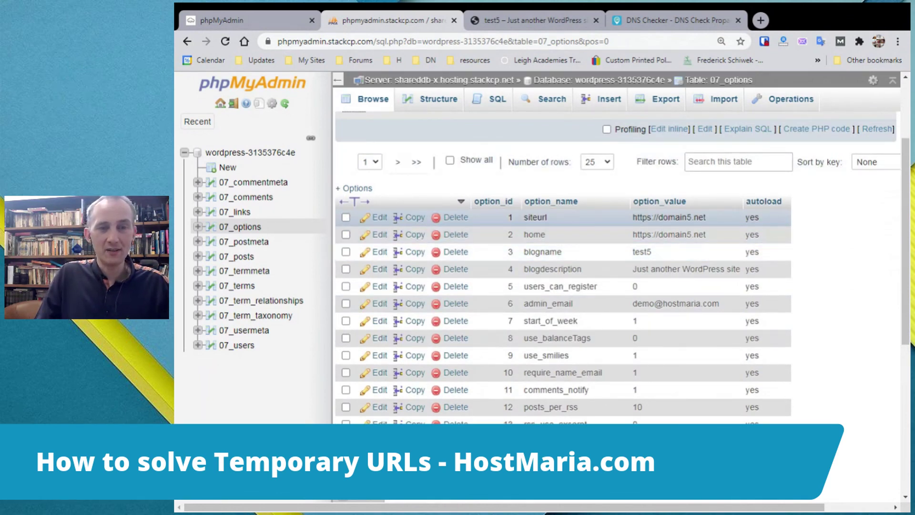
scroll(669, 224, up, 2)
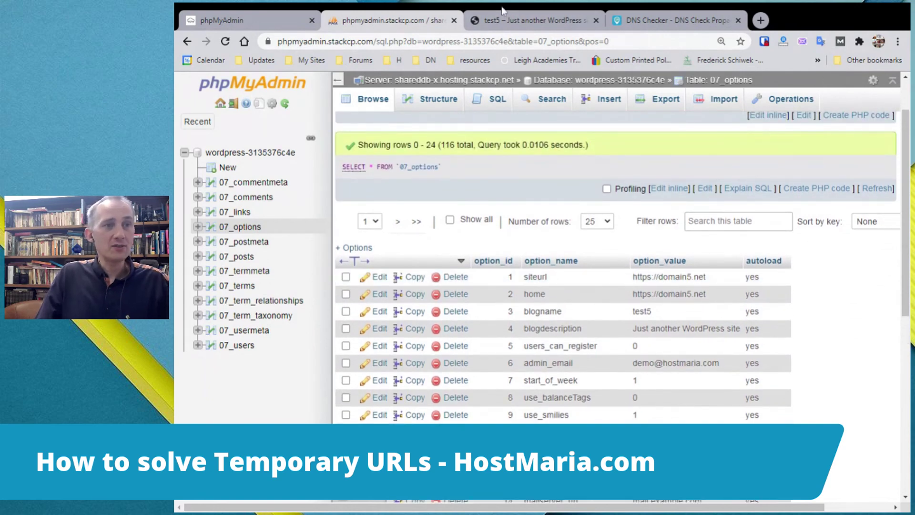
click(502, 10)
key(ctrl+l)
key(ctrl+v)
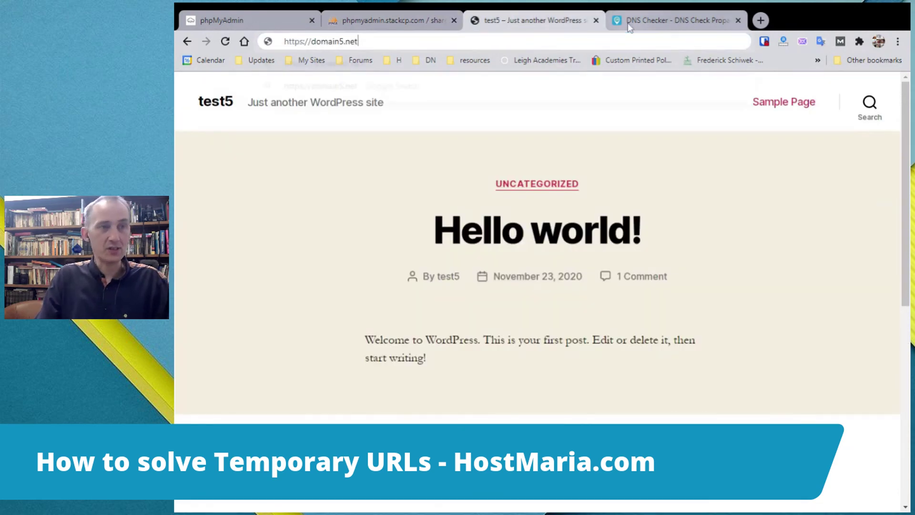
text(/)
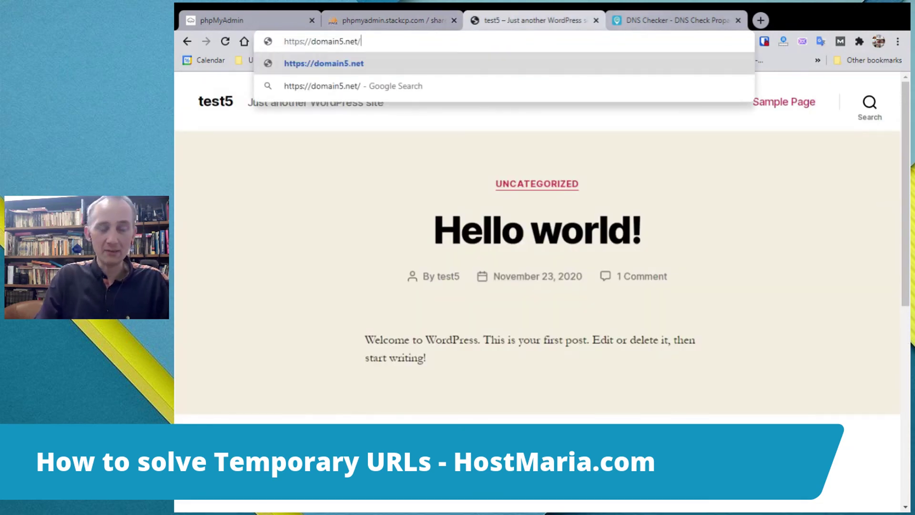
text(wp-)
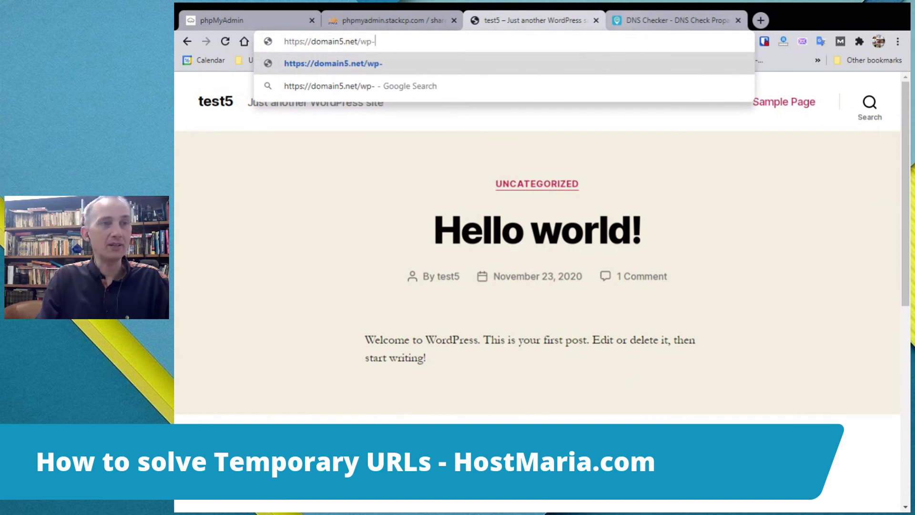
text(admin)
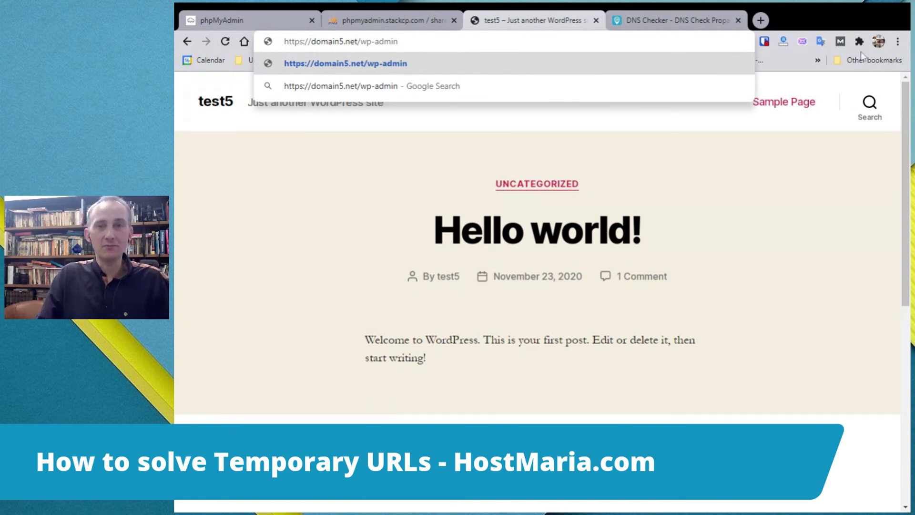
key(Return)
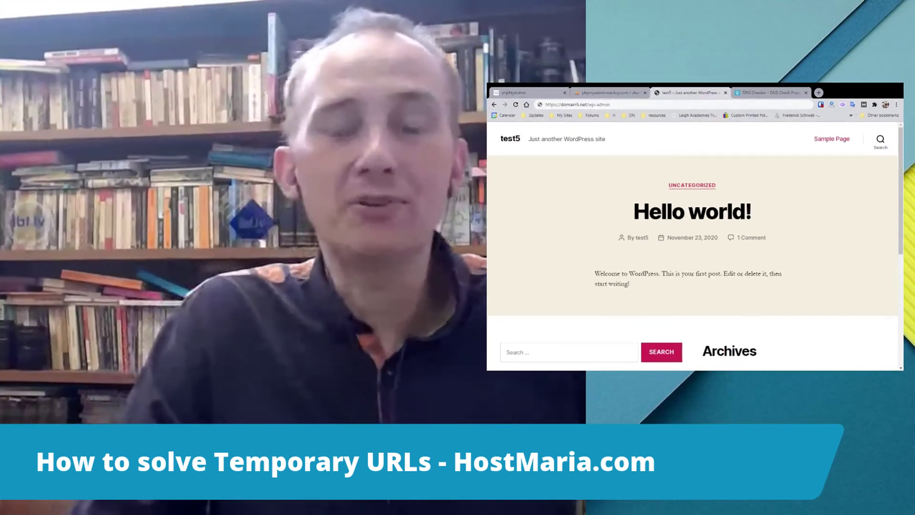